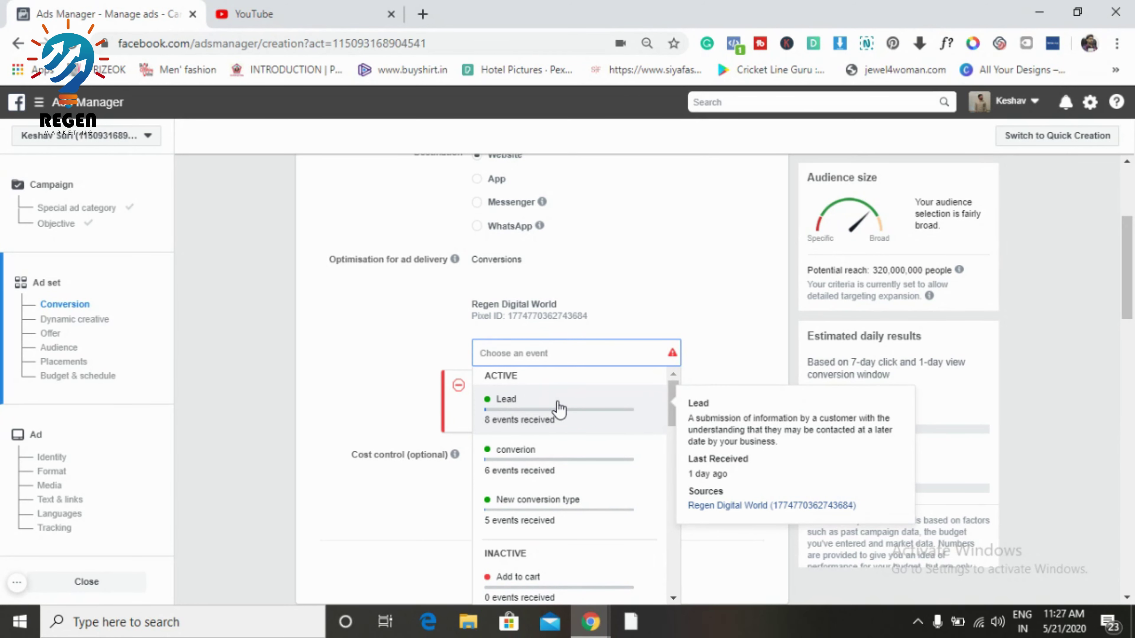
# Step: Choose "converion" as the conversion event for the ad set's pixel
pyautogui.scroll(-1, 559, 409)
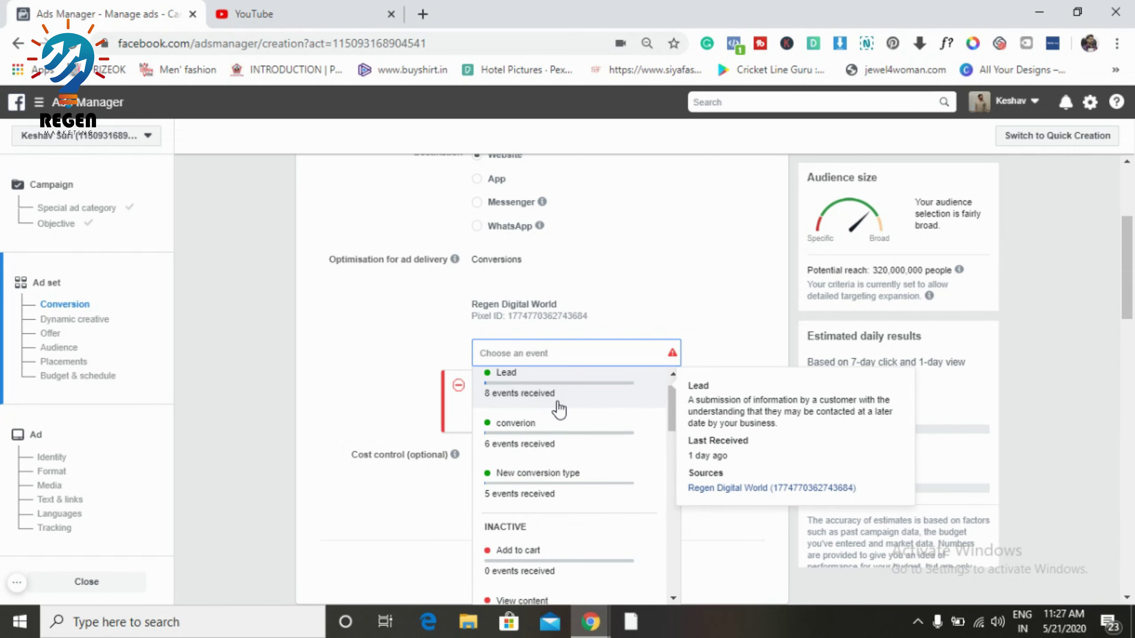
pyautogui.scroll(1, 559, 409)
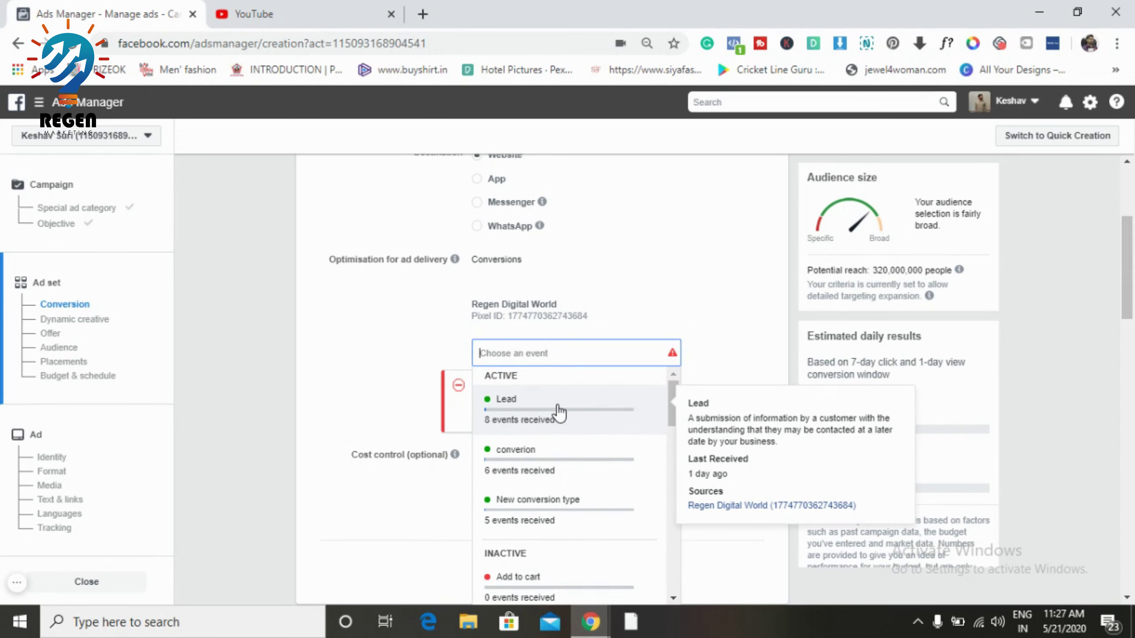
pyautogui.click(558, 458)
pyautogui.scroll(-2, 714, 371)
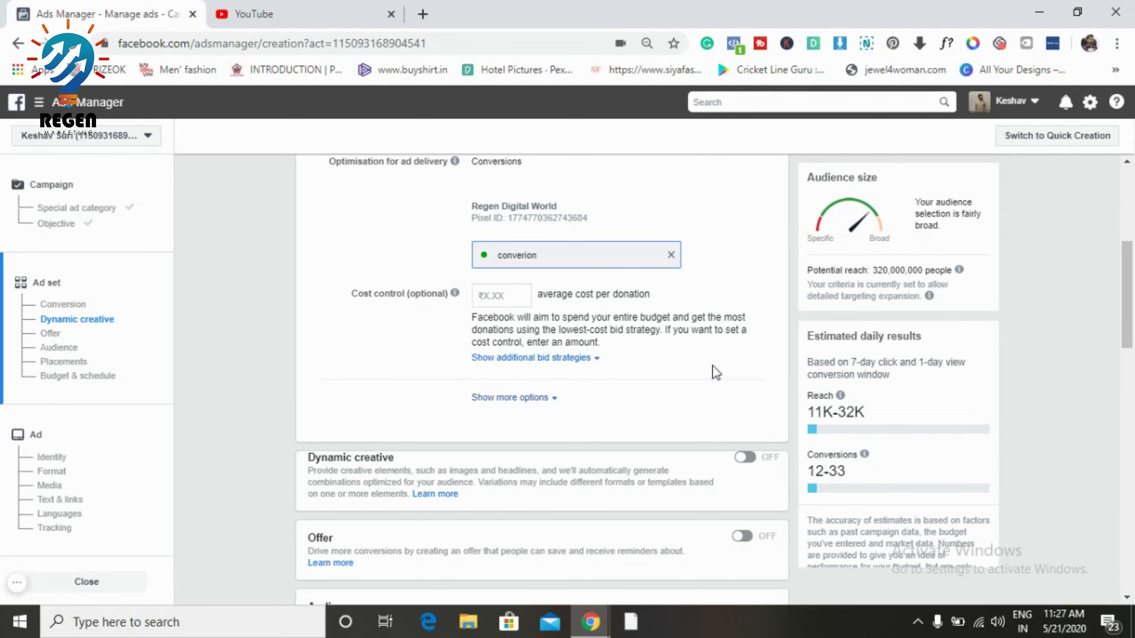
pyautogui.click(482, 295)
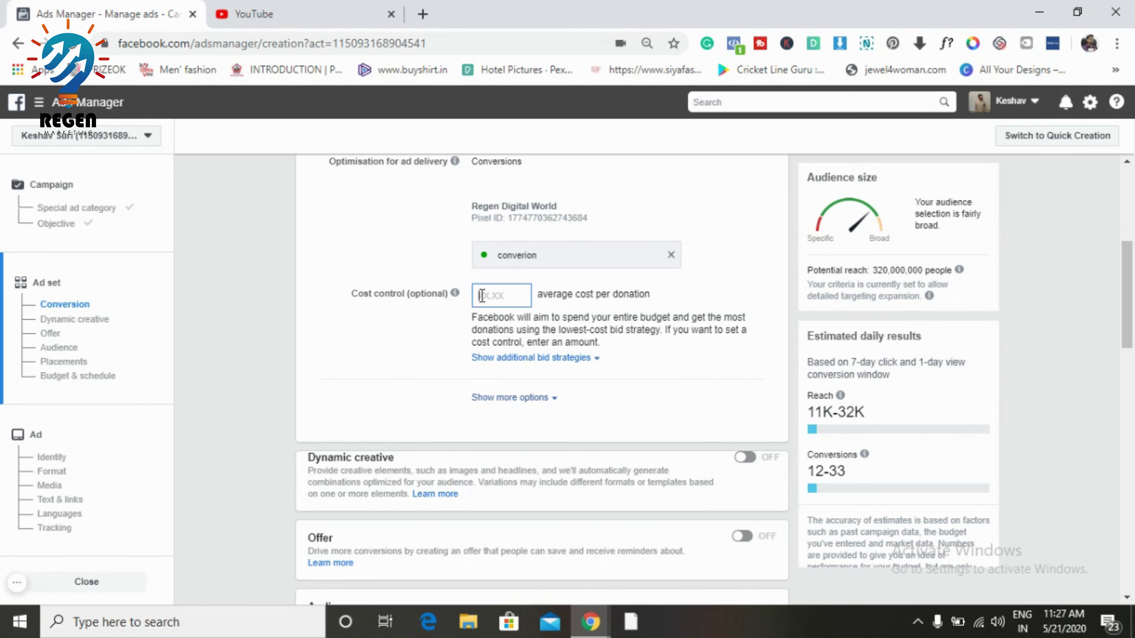
pyautogui.write('10')
pyautogui.press('BackSpace')
pyautogui.press('BackSpace')
pyautogui.press('BackSpace')
# Step: Review the ad set's conversion, cost control, dynamic creative and offer settings
pyautogui.scroll(4, 392, 349)
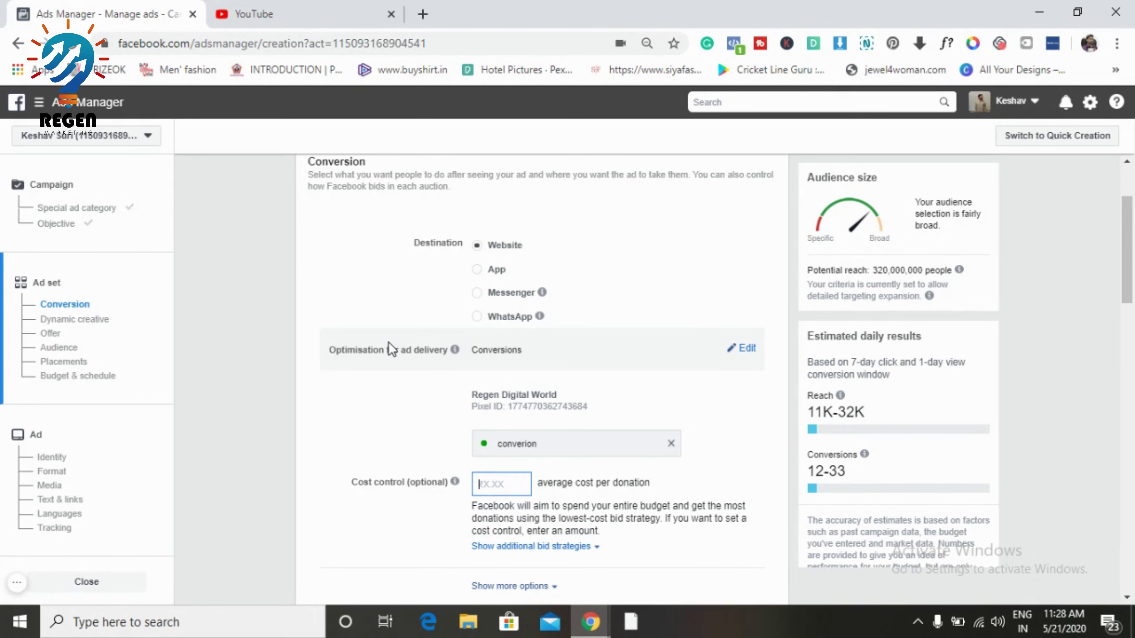
pyautogui.scroll(-2, 392, 350)
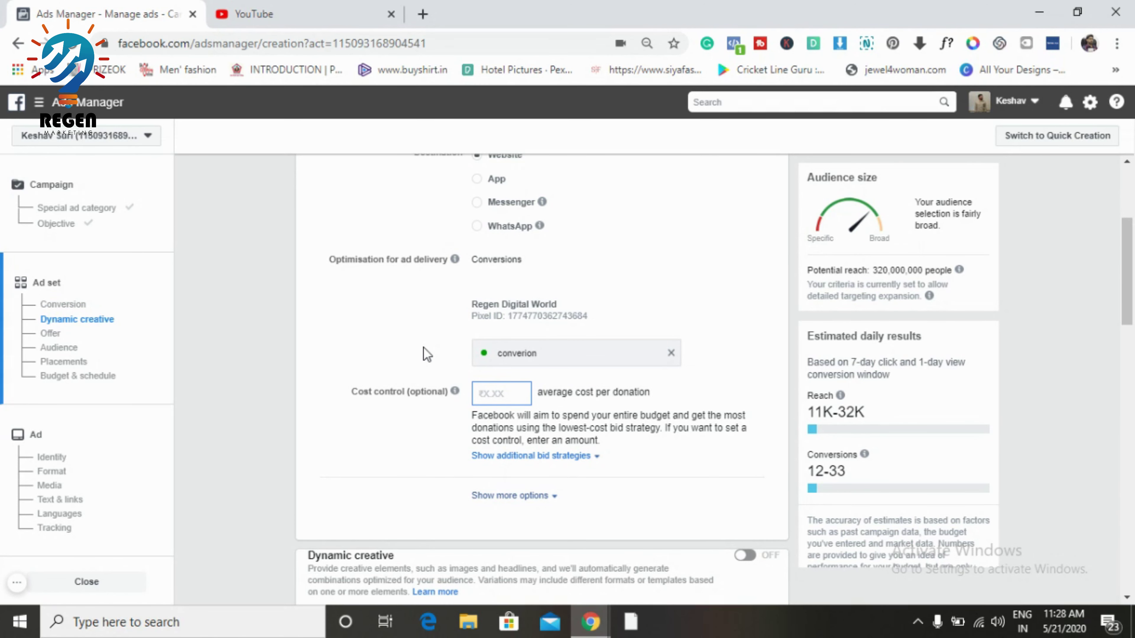
pyautogui.scroll(-2, 423, 347)
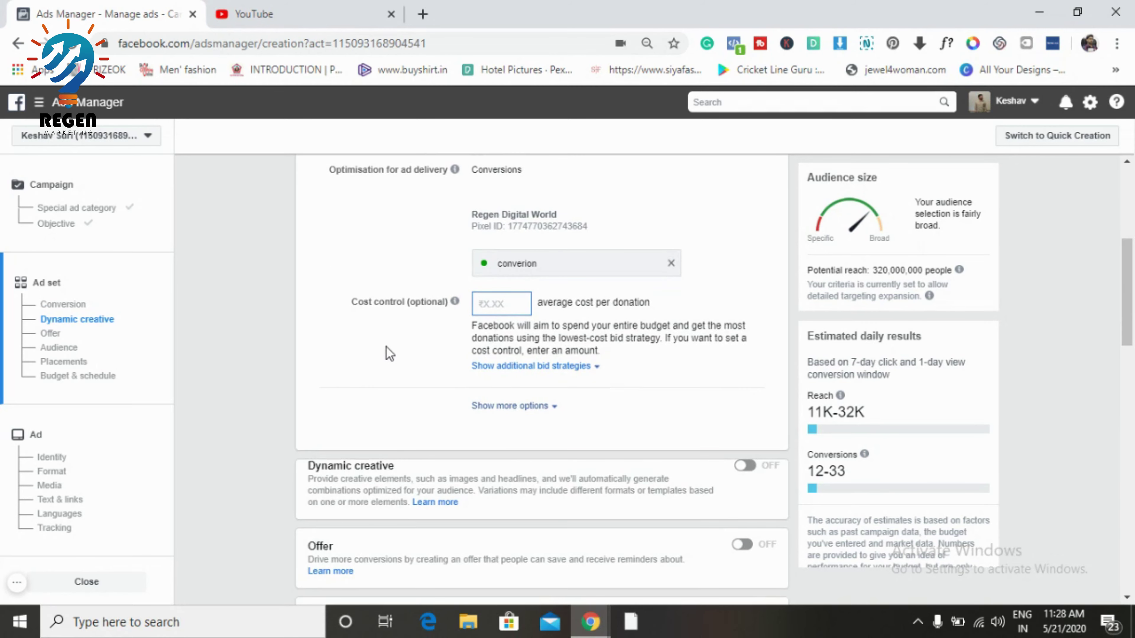
pyautogui.scroll(-2, 387, 348)
pyautogui.scroll(-2, 387, 348)
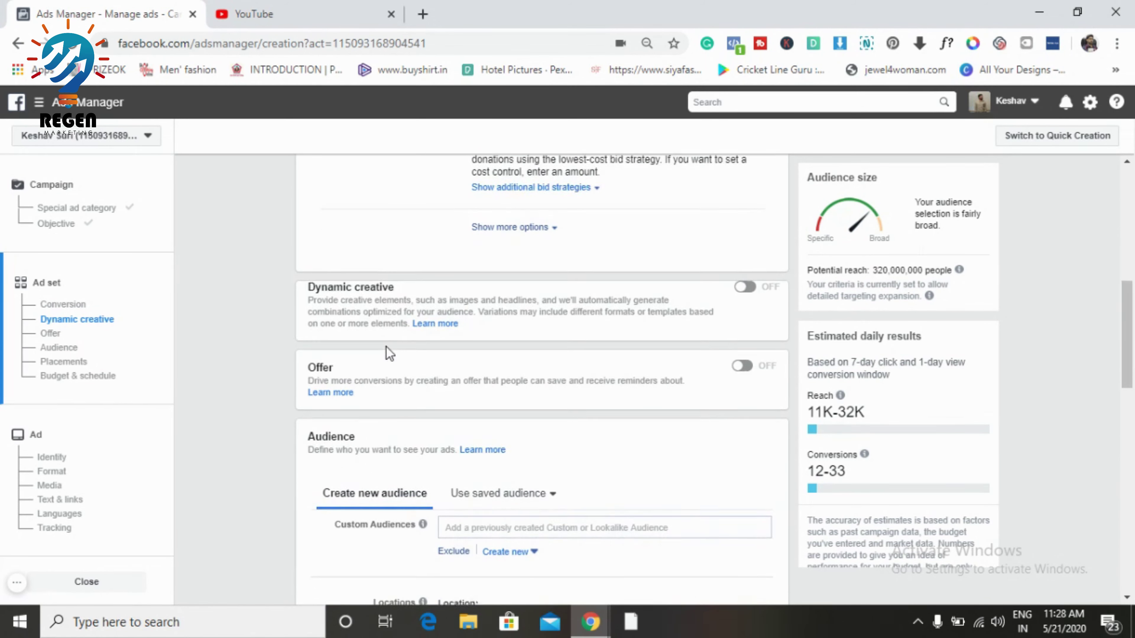
pyautogui.scroll(3, 386, 348)
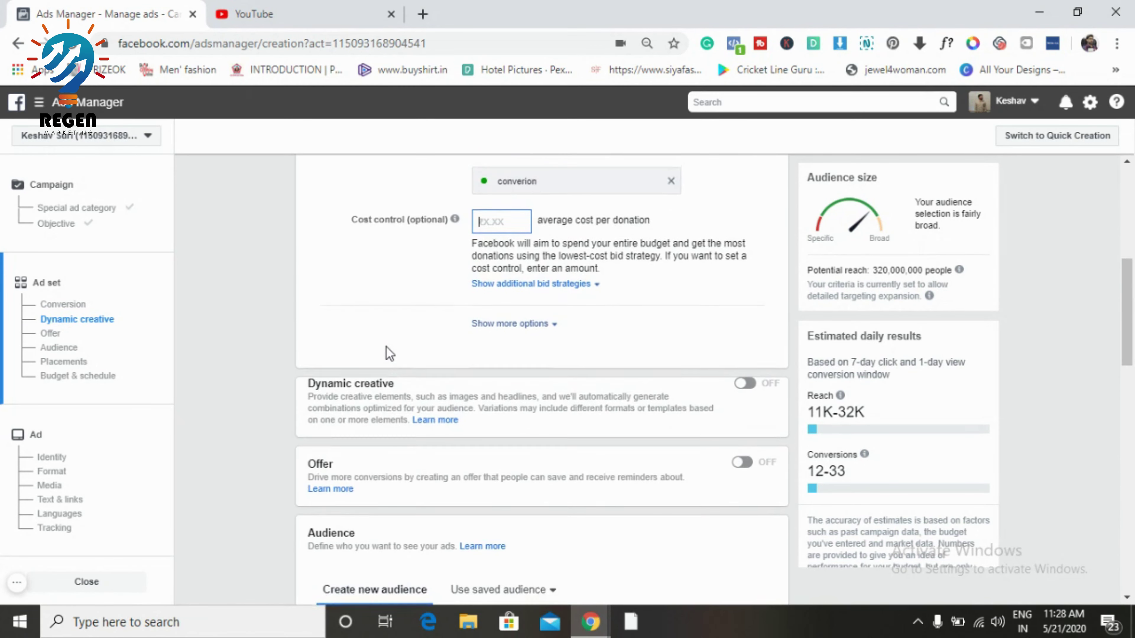
pyautogui.scroll(-3, 387, 348)
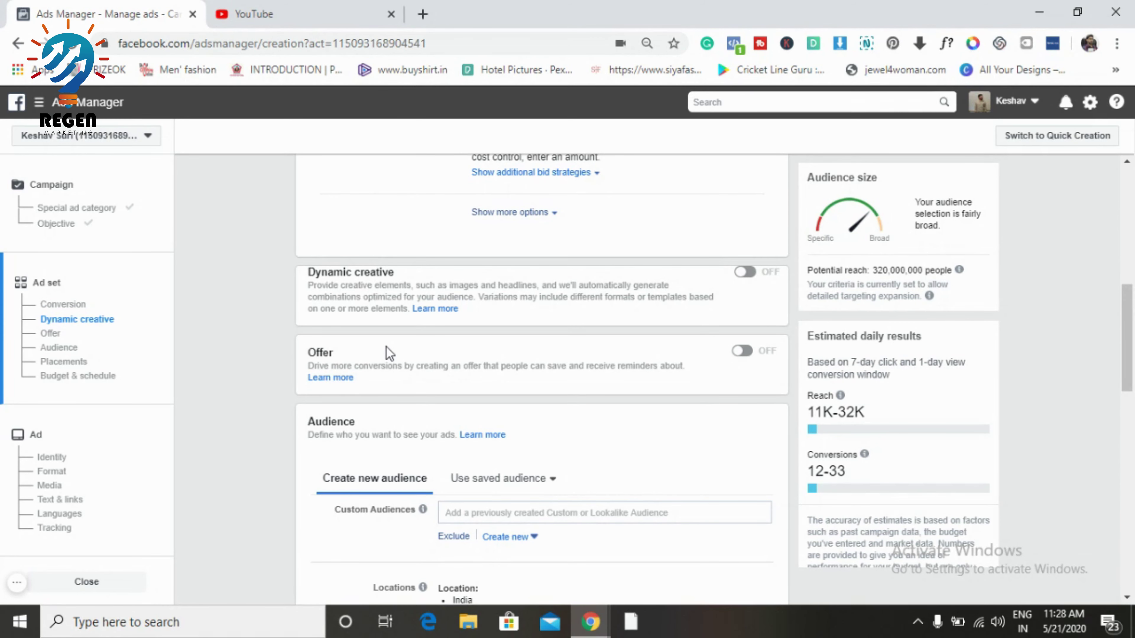
pyautogui.scroll(-1, 387, 348)
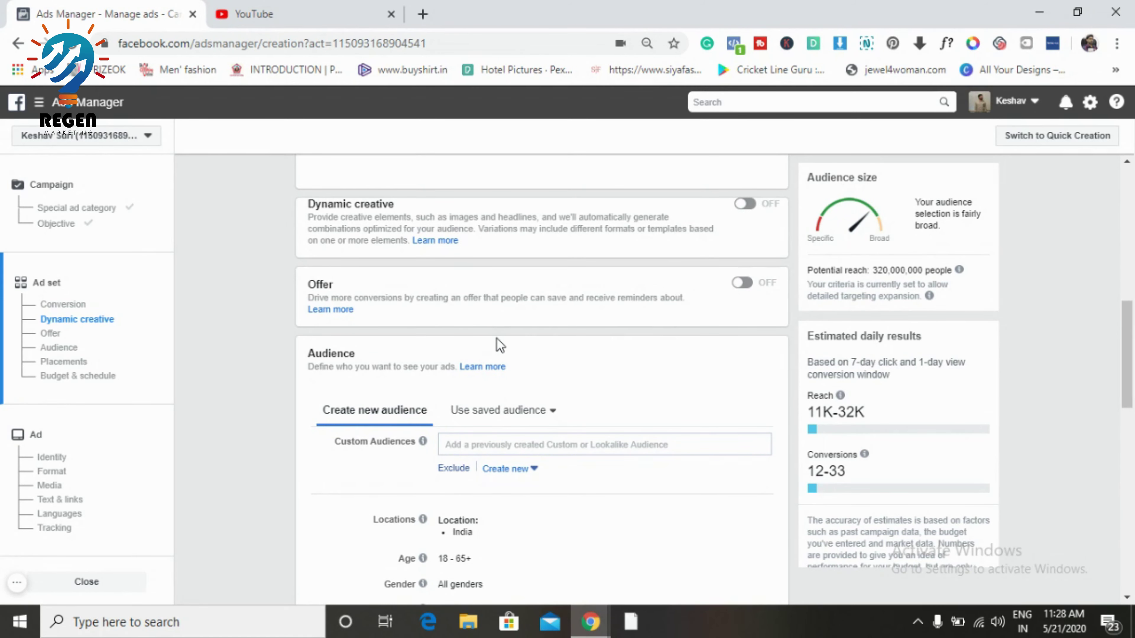
# Step: Apply the saved audience "For website" to the ad set
pyautogui.scroll(-3, 496, 339)
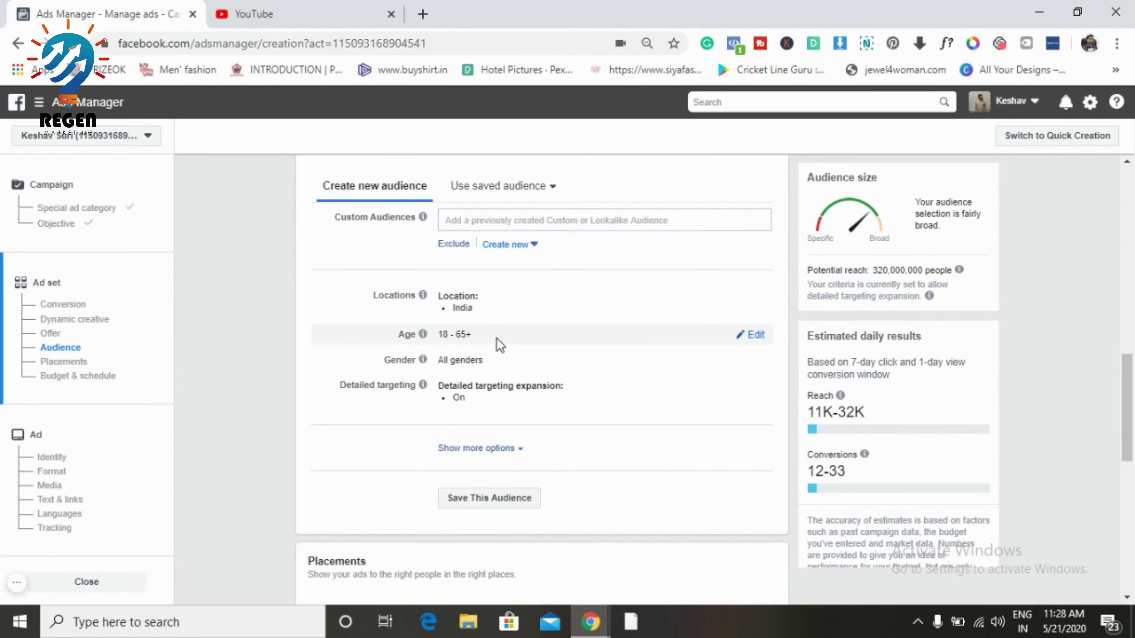
pyautogui.scroll(1, 496, 339)
pyautogui.click(520, 286)
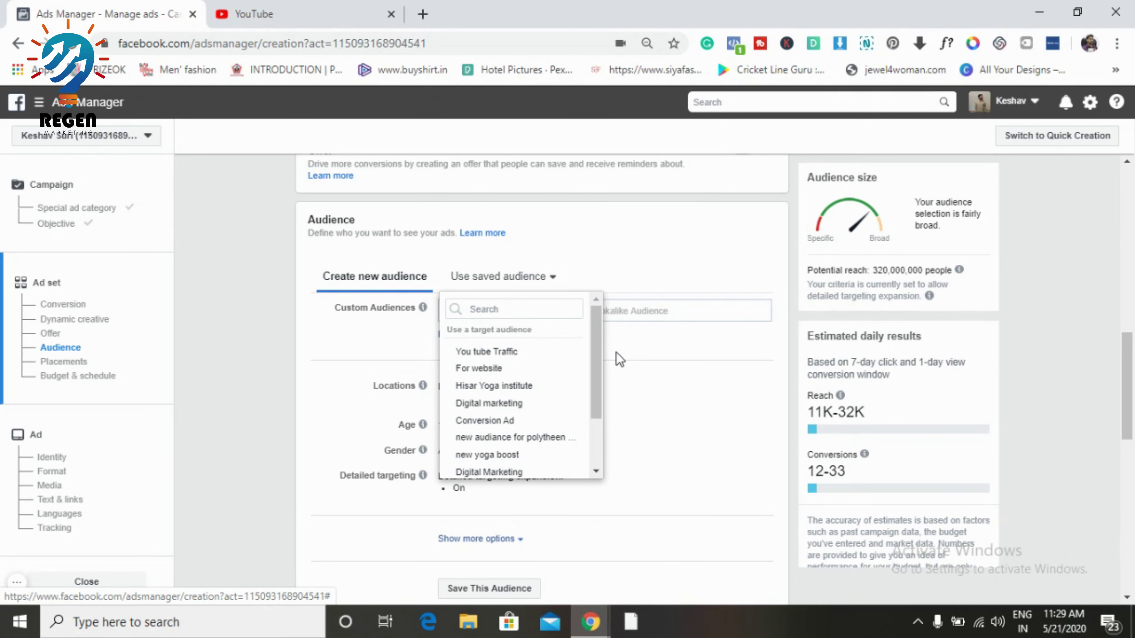
pyautogui.scroll(-1, 621, 357)
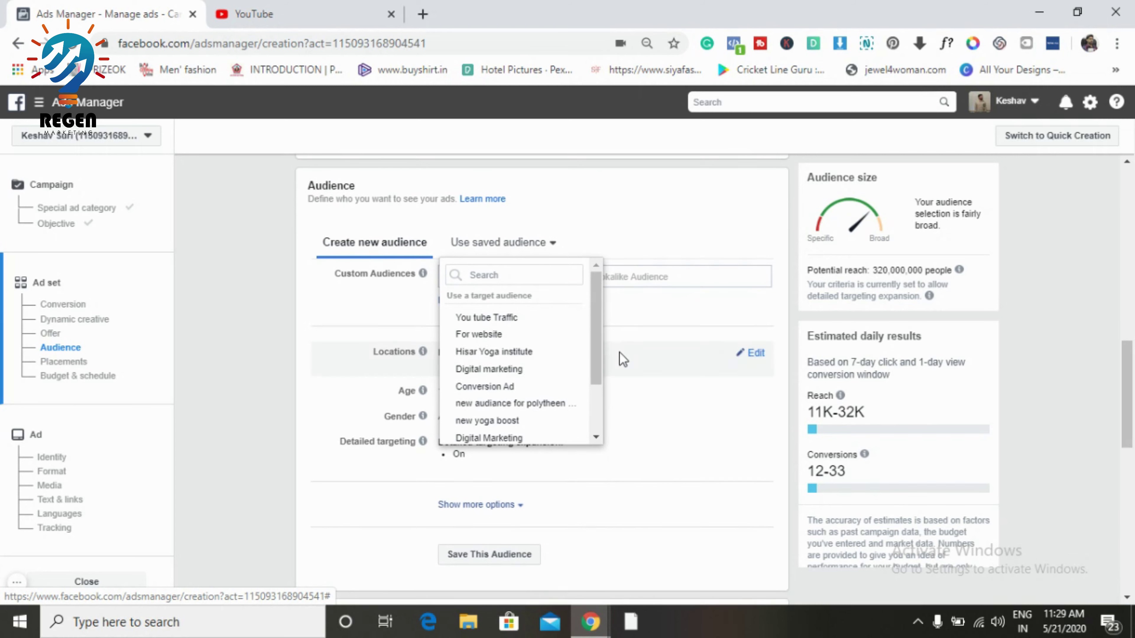
pyautogui.moveTo(546, 344)
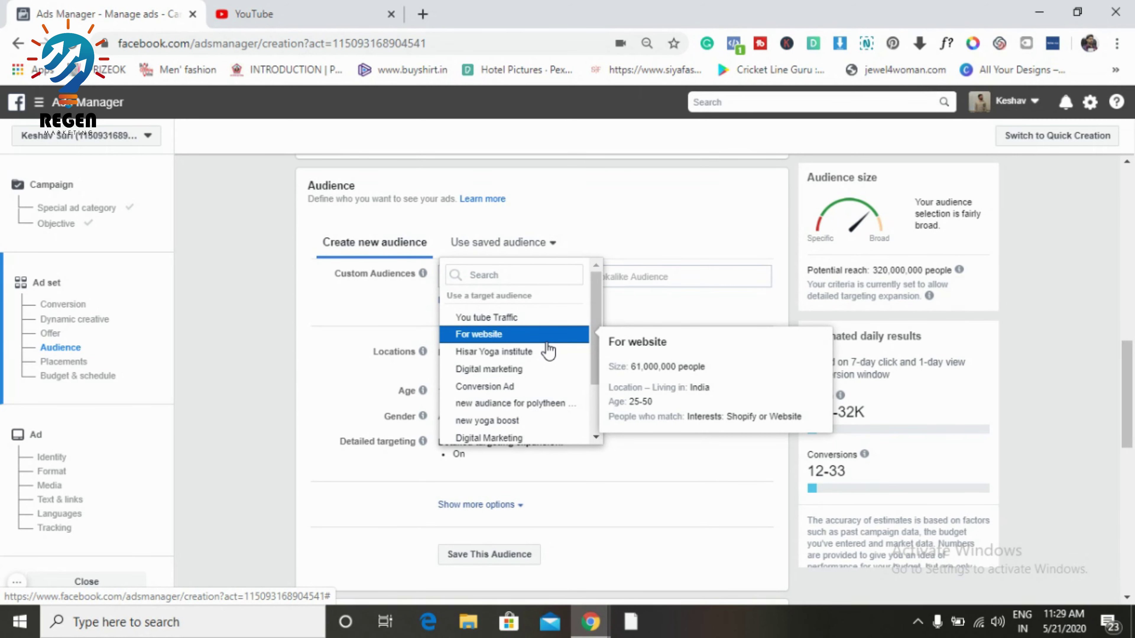
pyautogui.click(554, 334)
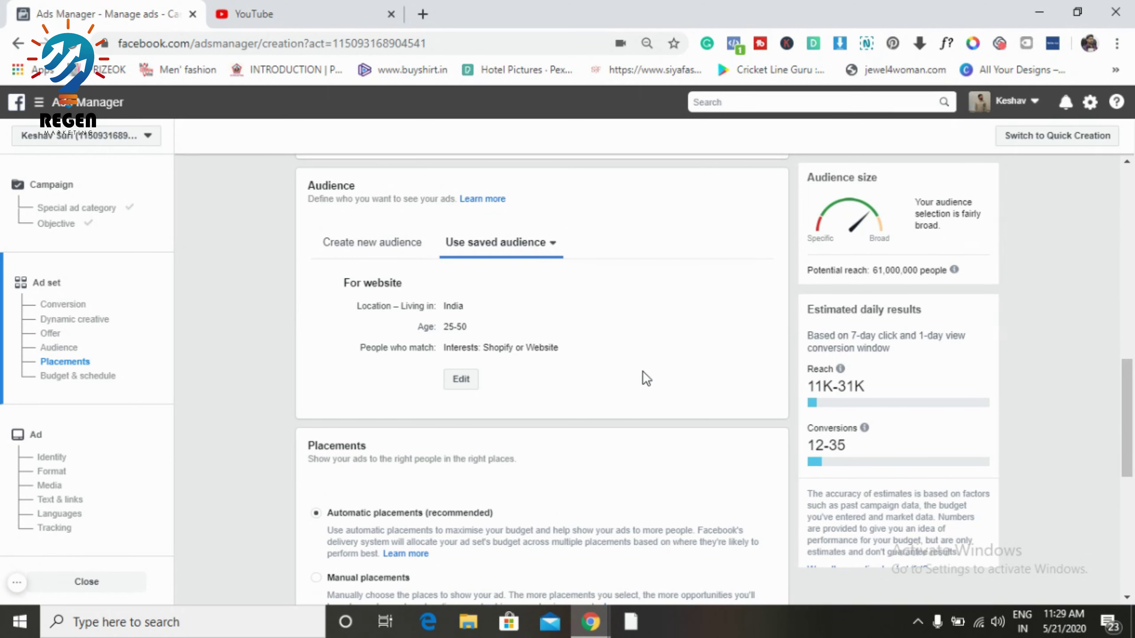
# Step: Switch the ad set from automatic to manual placements
pyautogui.scroll(-1, 646, 378)
pyautogui.scroll(-1, 646, 379)
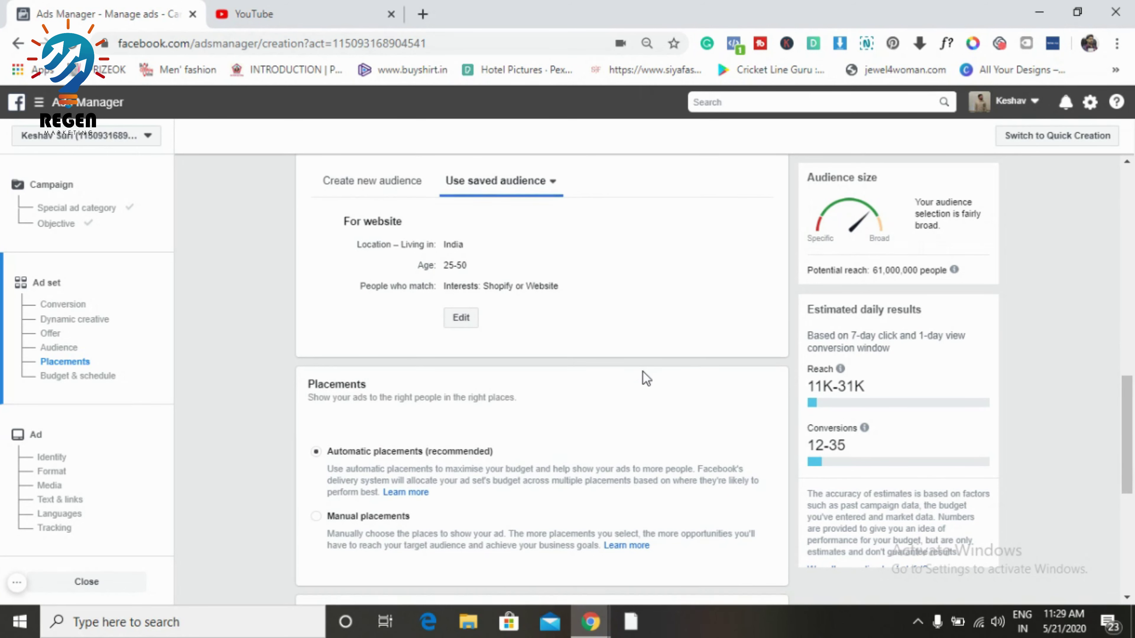
pyautogui.click(316, 458)
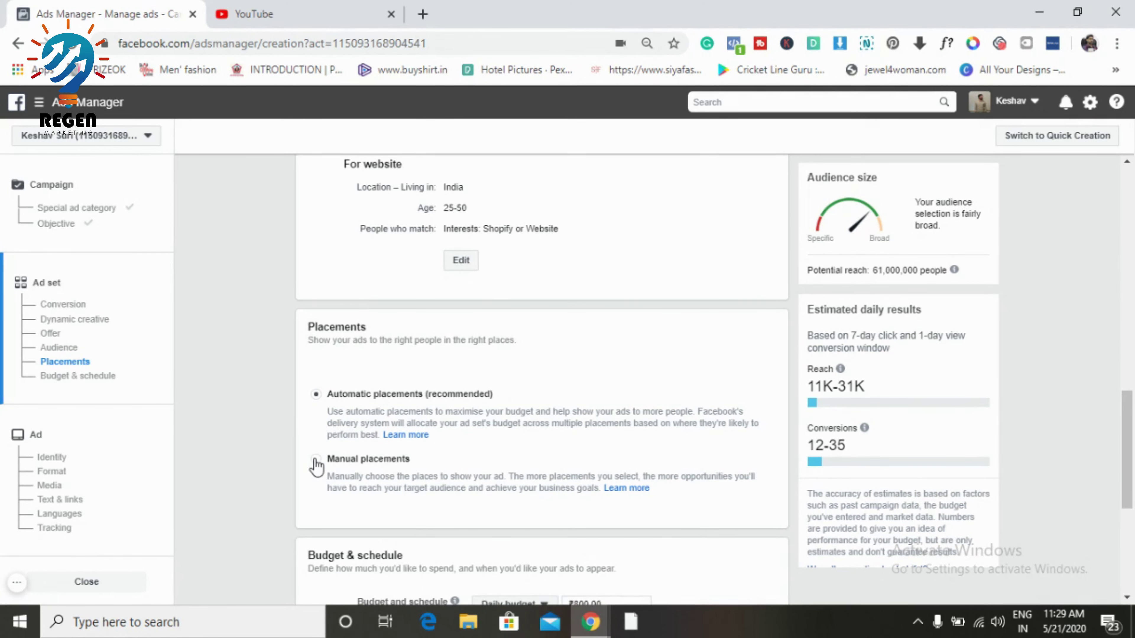
pyautogui.scroll(-3, 502, 416)
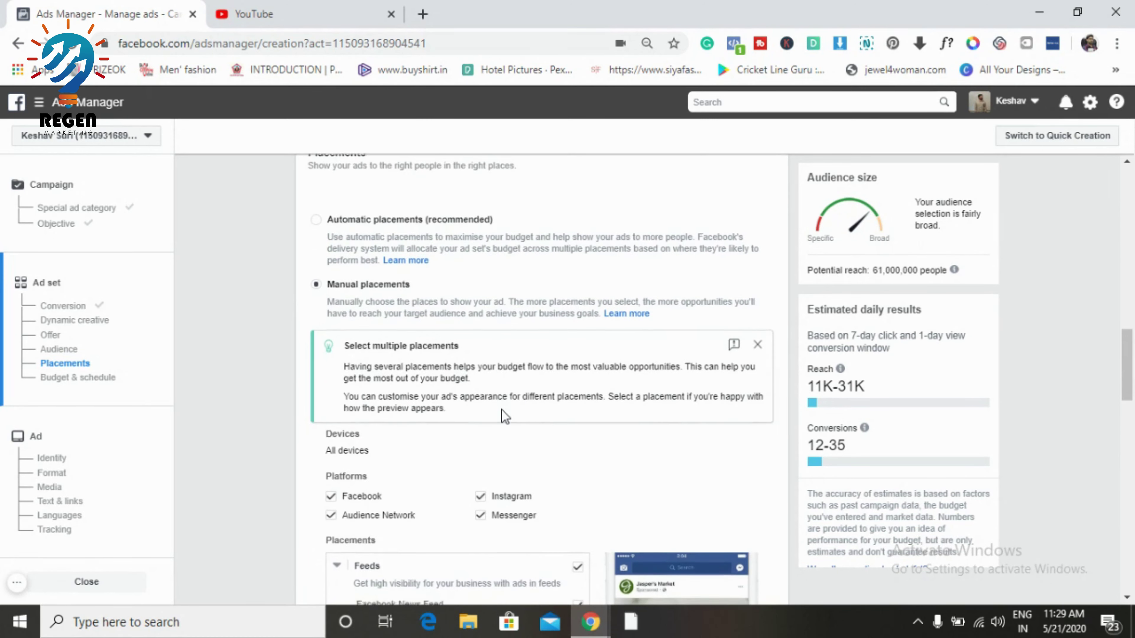
pyautogui.scroll(-1, 502, 410)
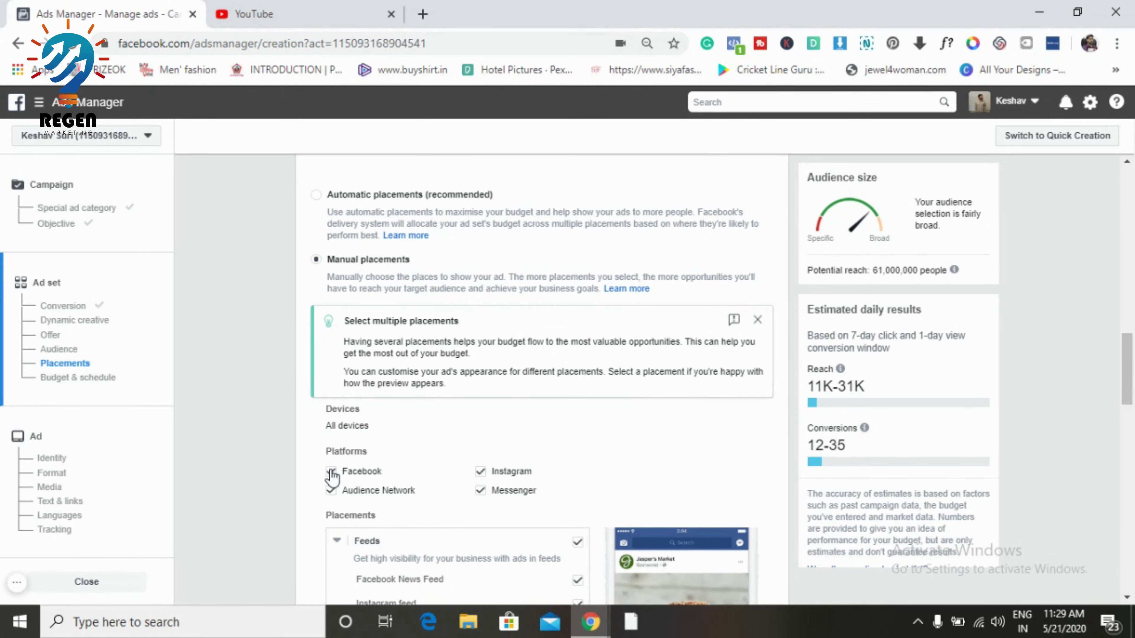
# Step: Exclude Audience Network from the placement platforms, leaving Facebook, Instagram and Messenger selected
pyautogui.click(481, 491)
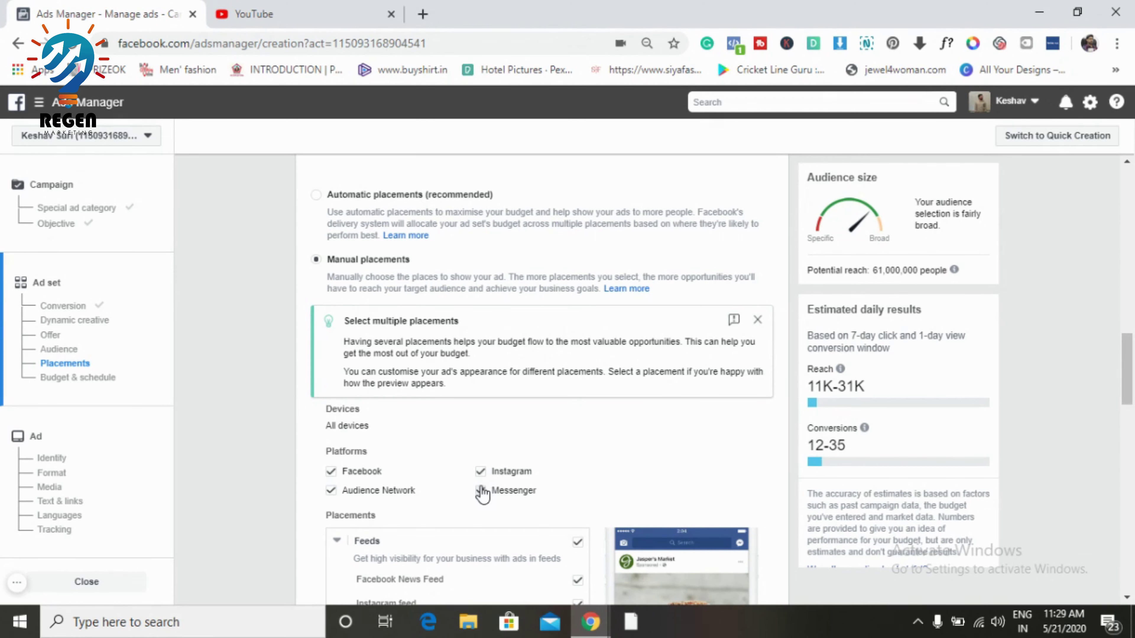
pyautogui.click(332, 491)
pyautogui.scroll(-1, 655, 443)
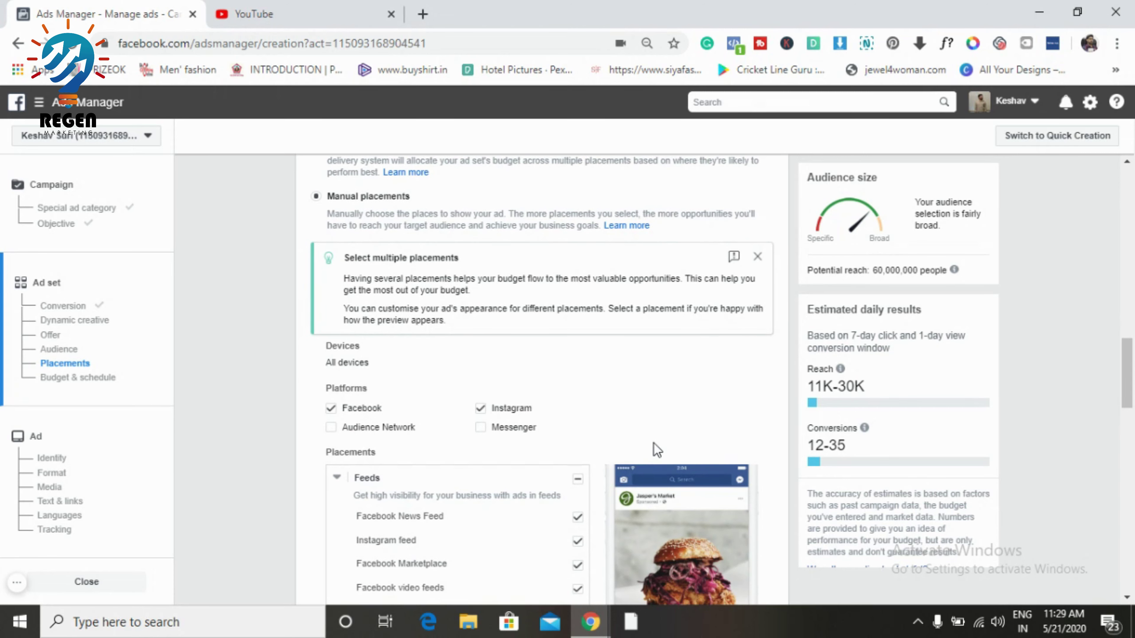
pyautogui.click(331, 430)
pyautogui.click(331, 429)
pyautogui.click(479, 429)
# Step: Change the ad set's budget type to Lifetime budget
pyautogui.scroll(-3, 586, 414)
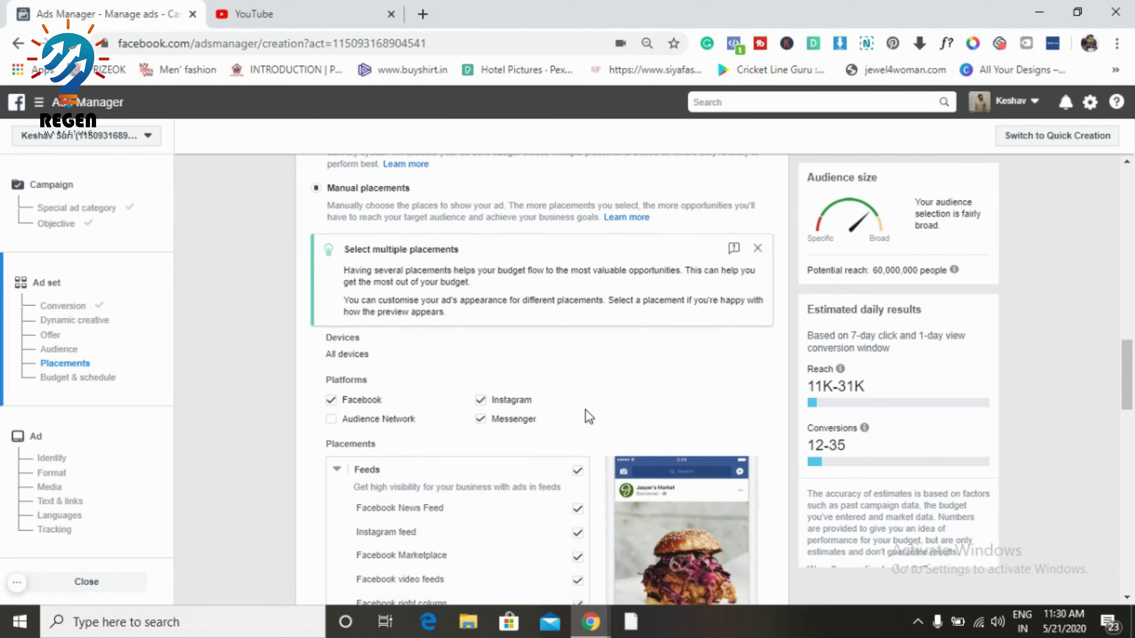
pyautogui.scroll(-14, 586, 414)
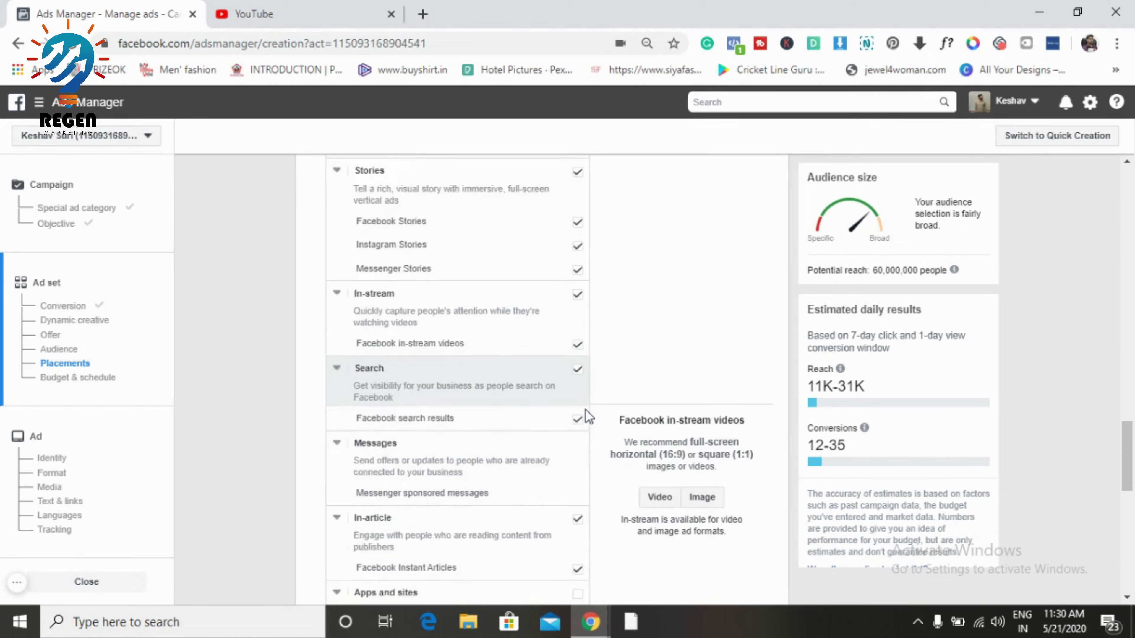
pyautogui.scroll(-10, 269, 439)
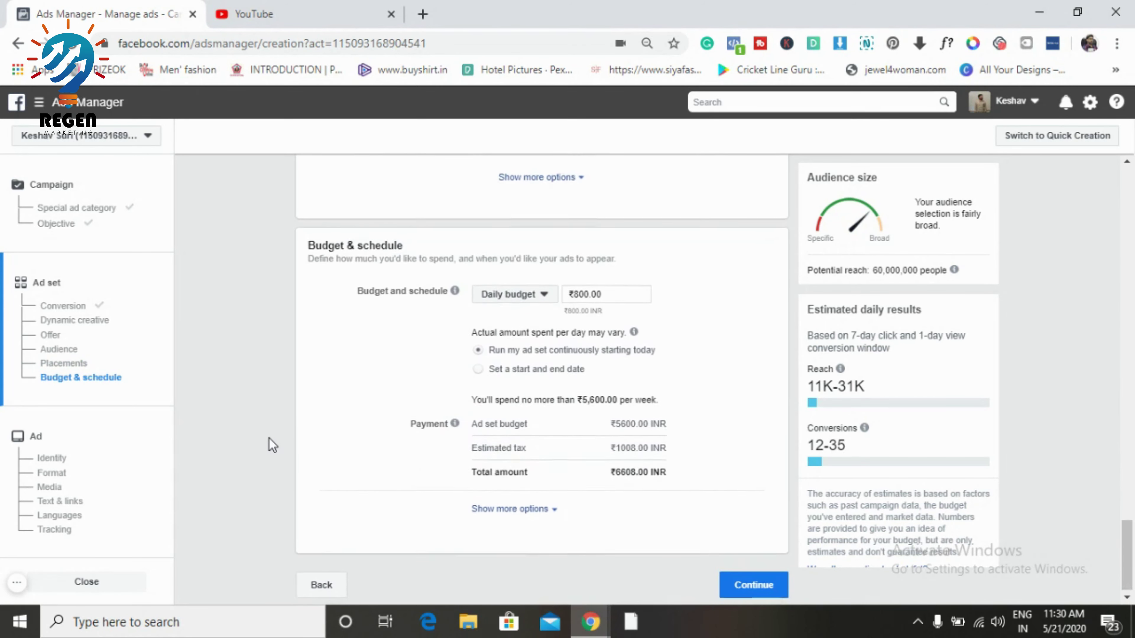
pyautogui.click(536, 298)
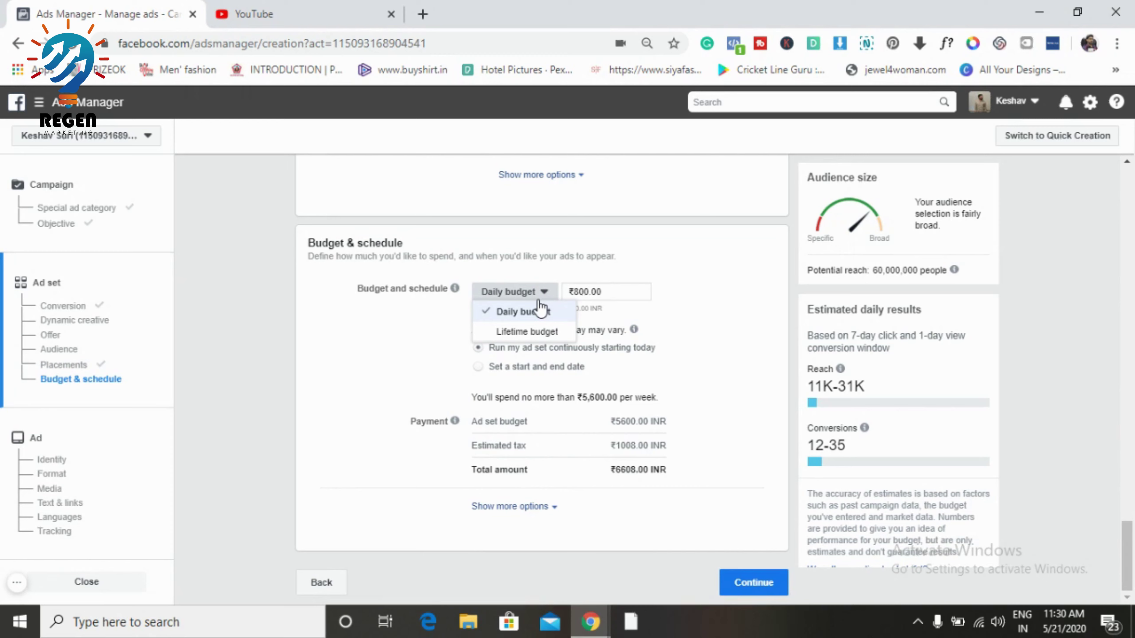
pyautogui.click(538, 335)
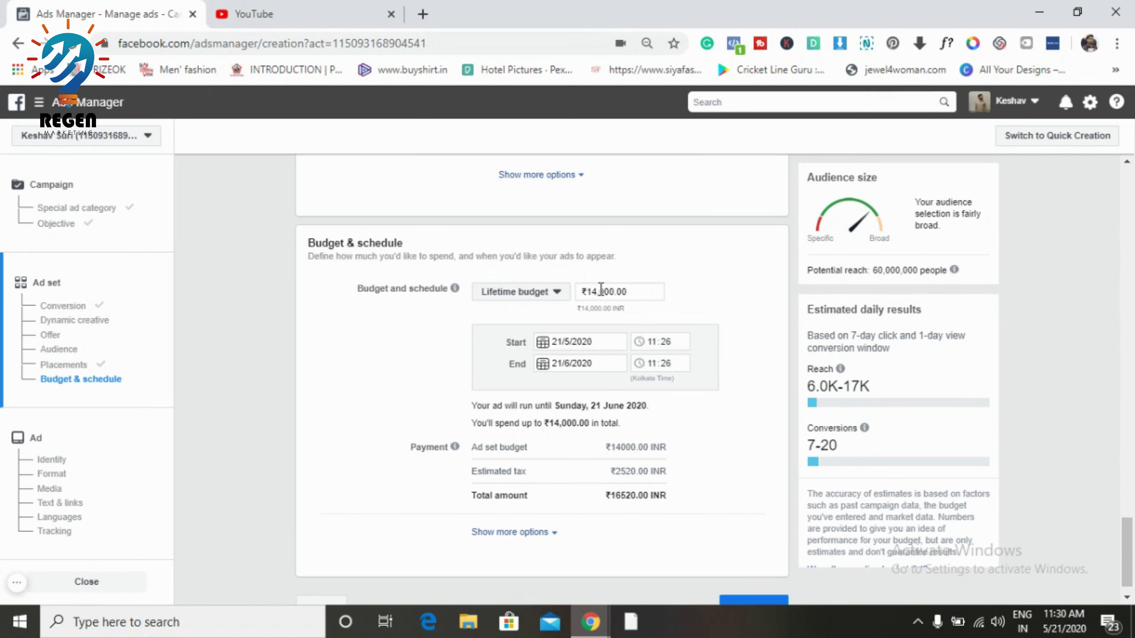
# Step: Set the ad set's end date to 22/5/2020
pyautogui.click(594, 363)
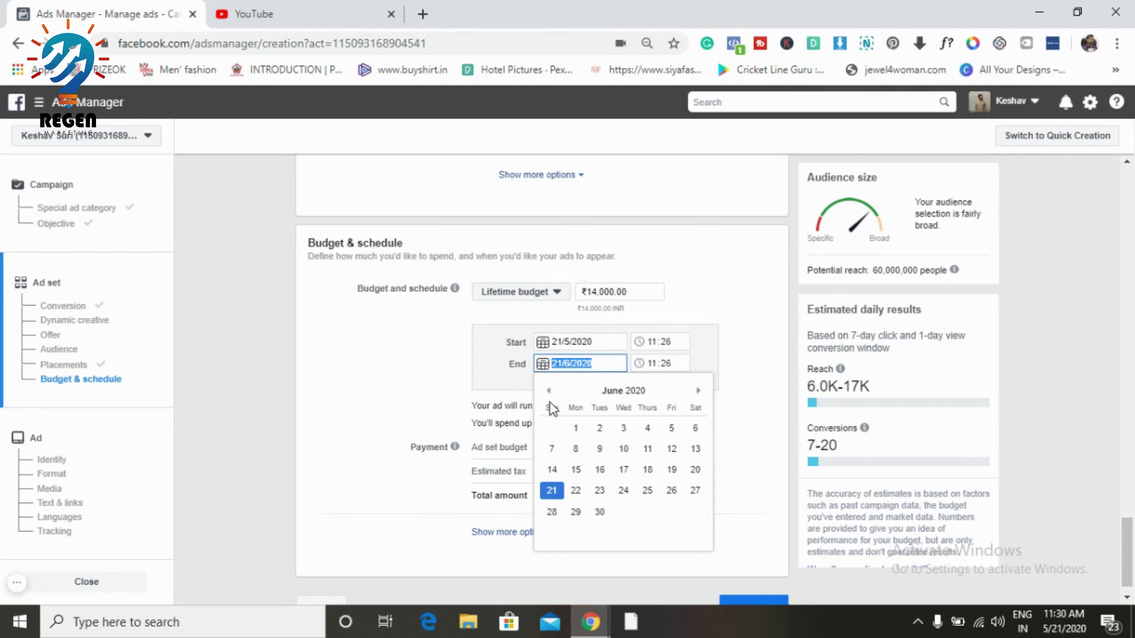
pyautogui.click(549, 391)
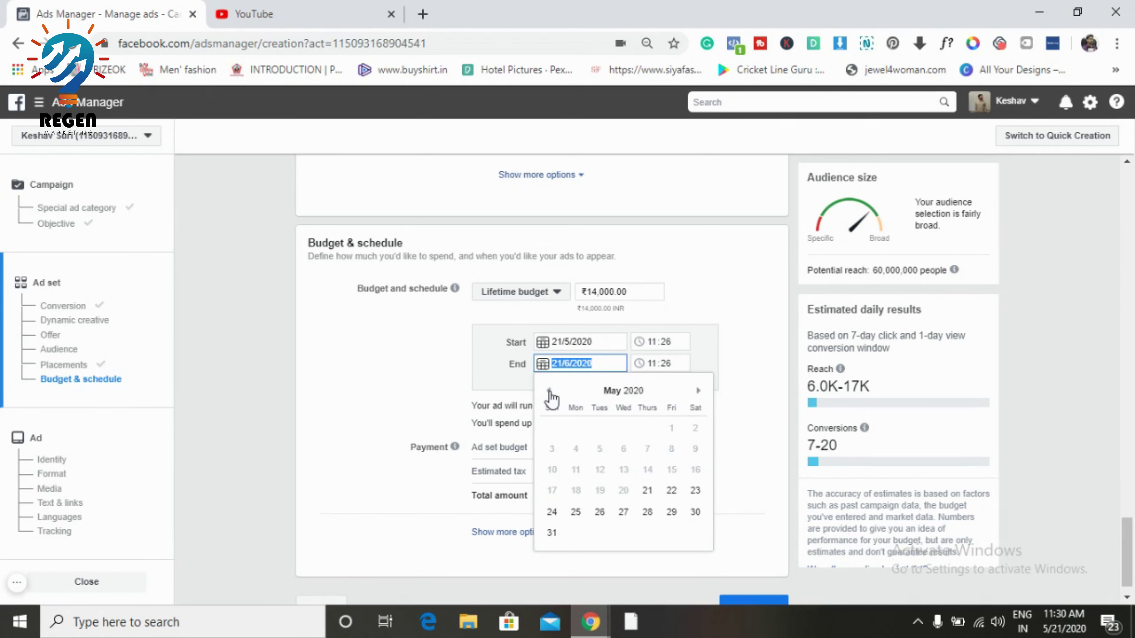
pyautogui.click(672, 491)
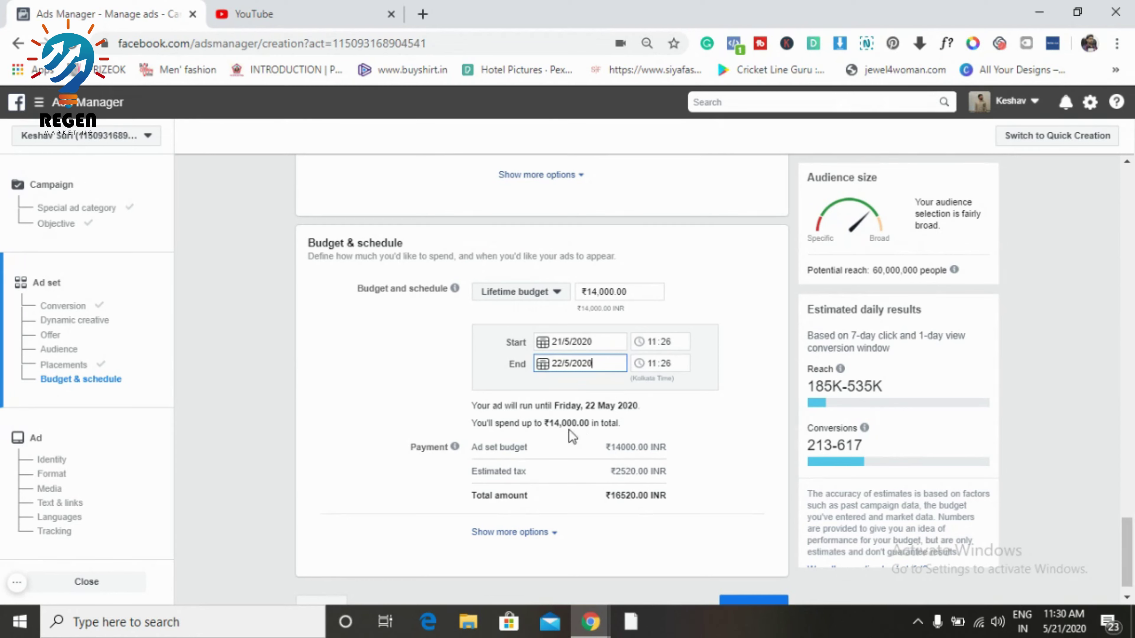
# Step: Set the lifetime budget amount to ₹200
pyautogui.click(607, 295)
pyautogui.hotkey('ctrl', 'a')
pyautogui.write('2')
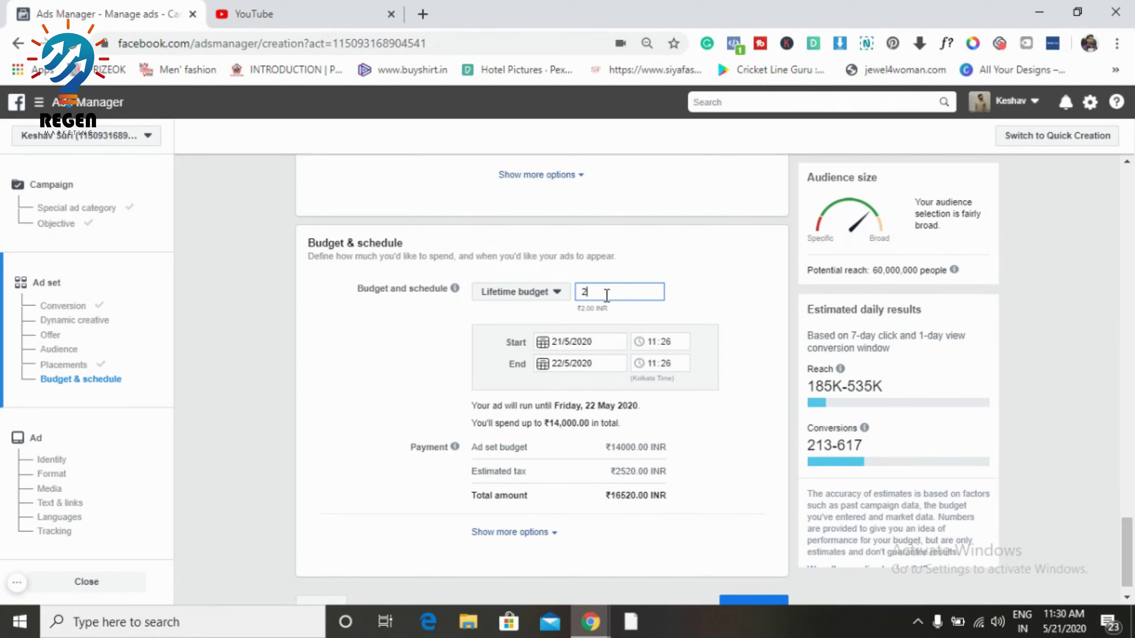
pyautogui.write('00')
pyautogui.click(676, 291)
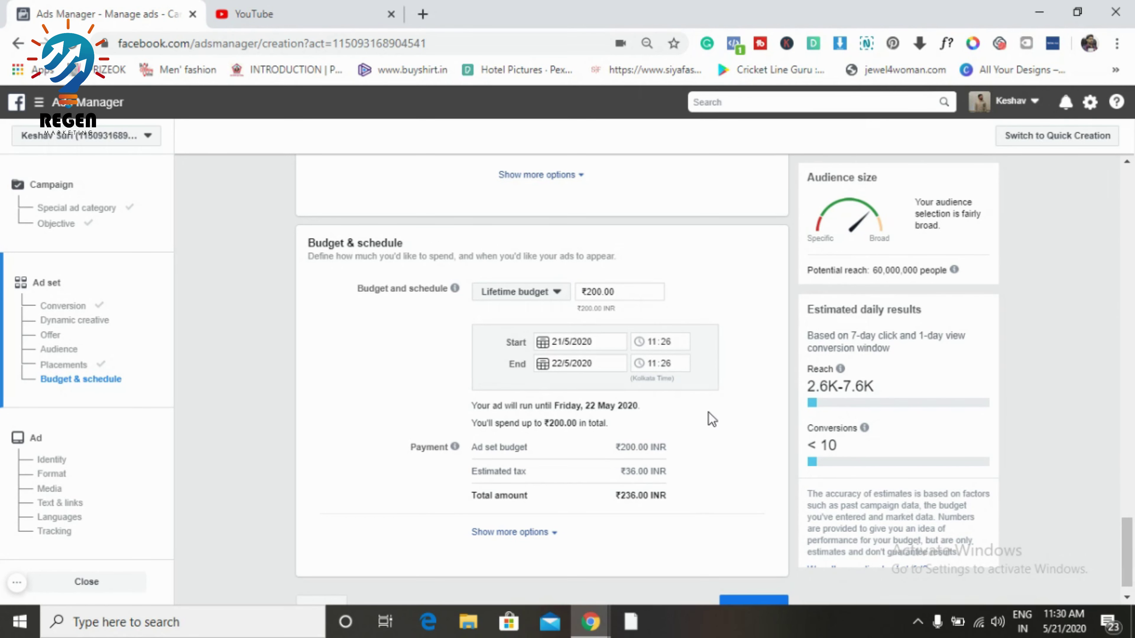
# Step: Continue from the ad set settings to the ad creation page and bring its format options into view
pyautogui.scroll(-1, 711, 418)
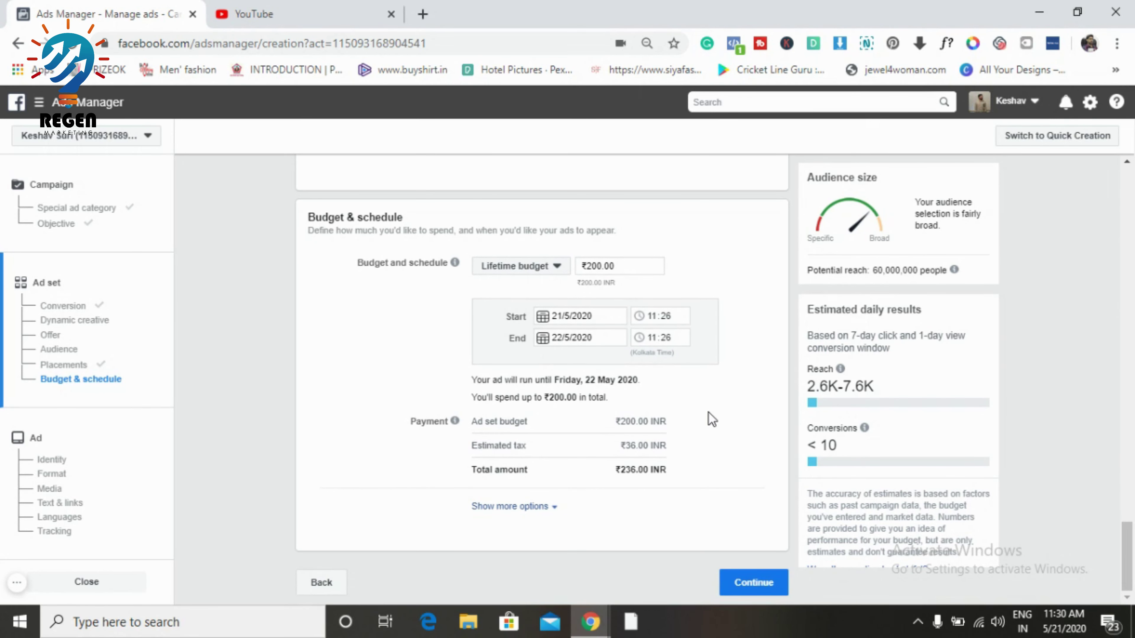
pyautogui.click(756, 583)
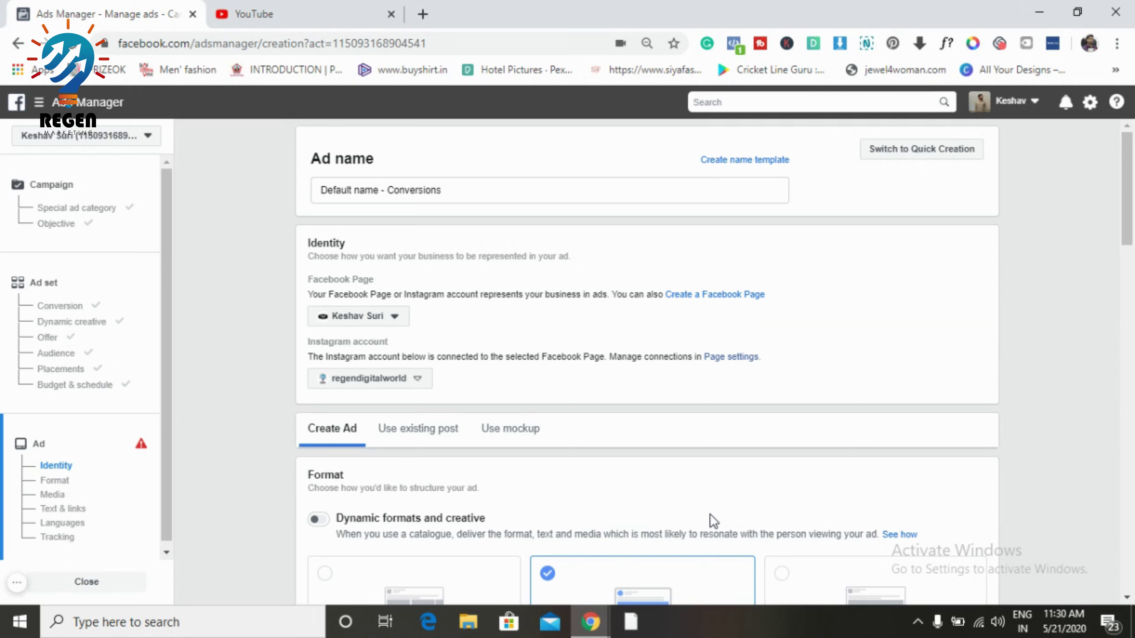
pyautogui.scroll(-1, 713, 521)
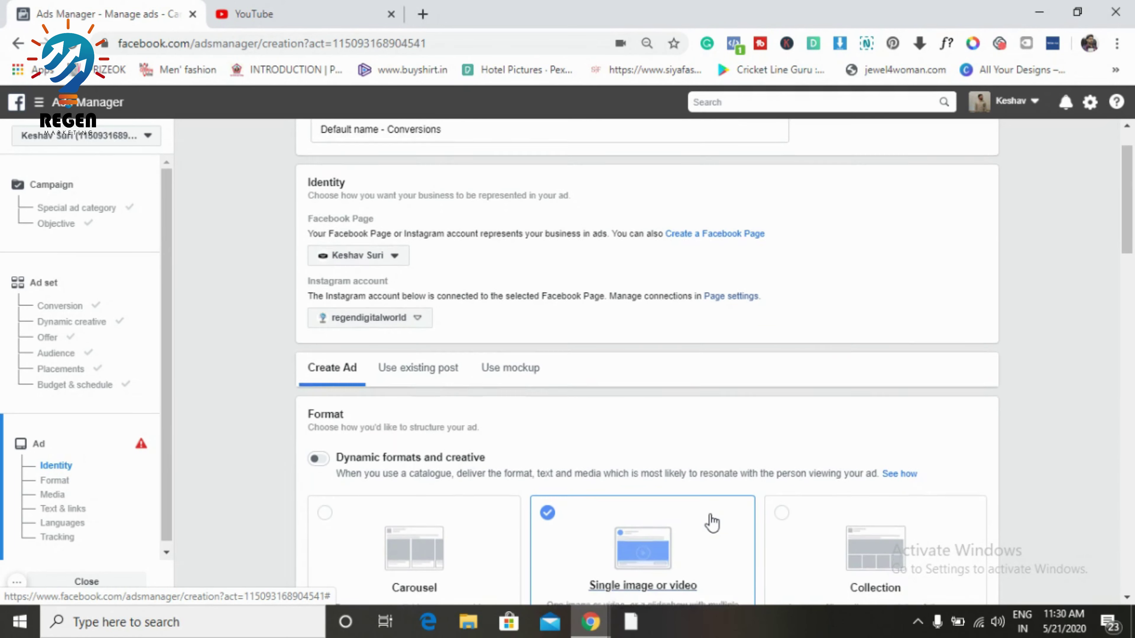
# Step: Rename the ad as "ad conversion"
pyautogui.scroll(-1, 713, 520)
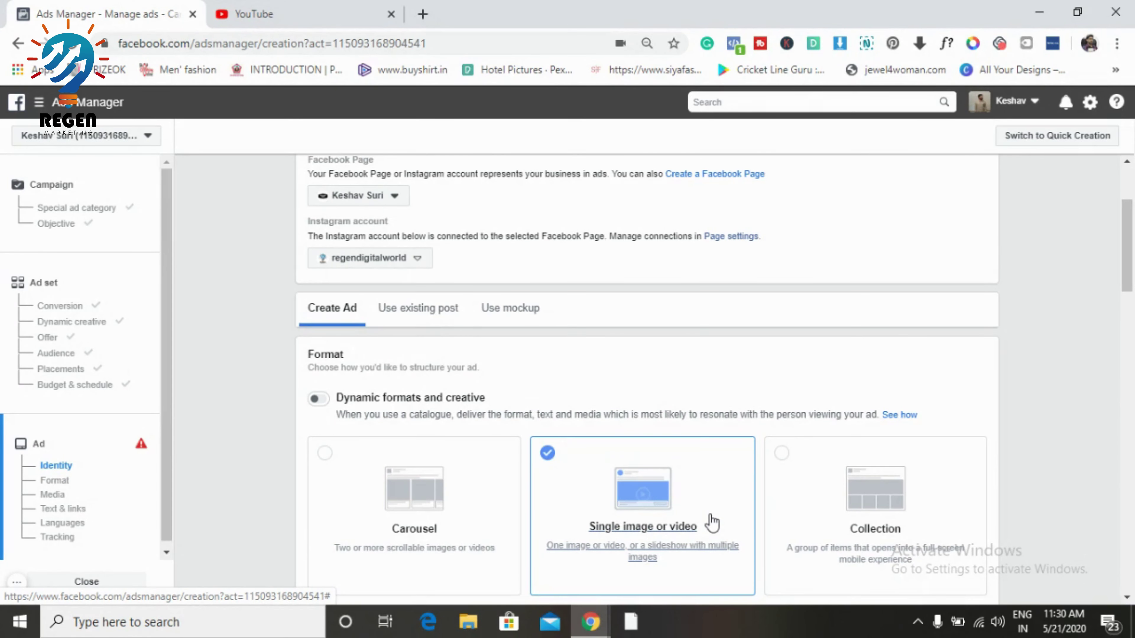
pyautogui.scroll(2, 713, 521)
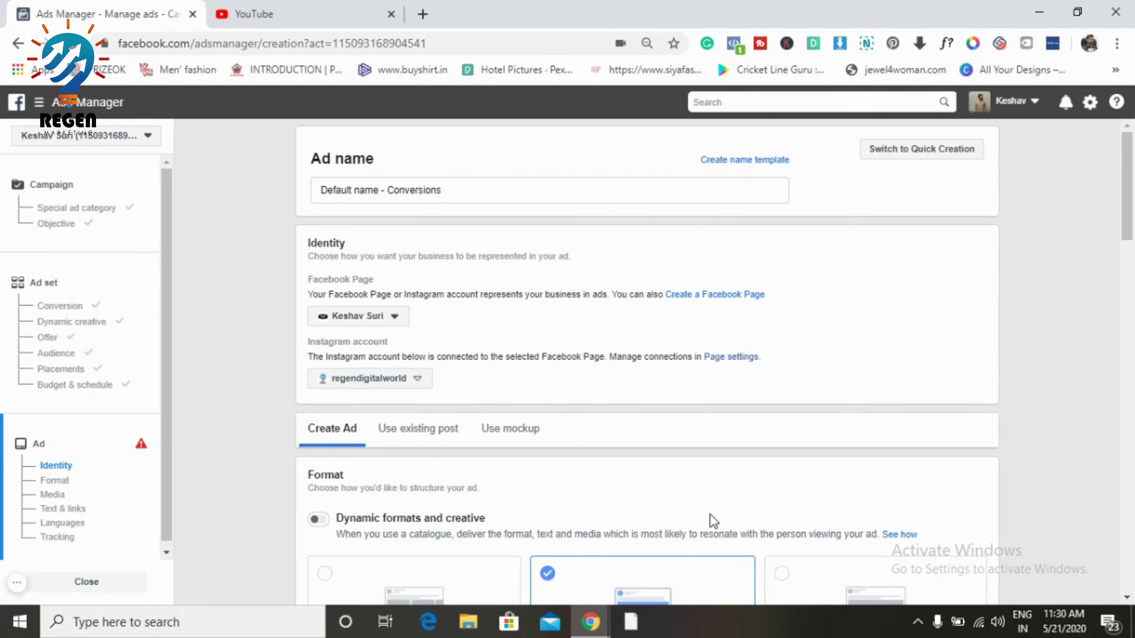
pyautogui.click(660, 197)
pyautogui.hotkey('ctrl', 'a')
pyautogui.write('ad conversion')
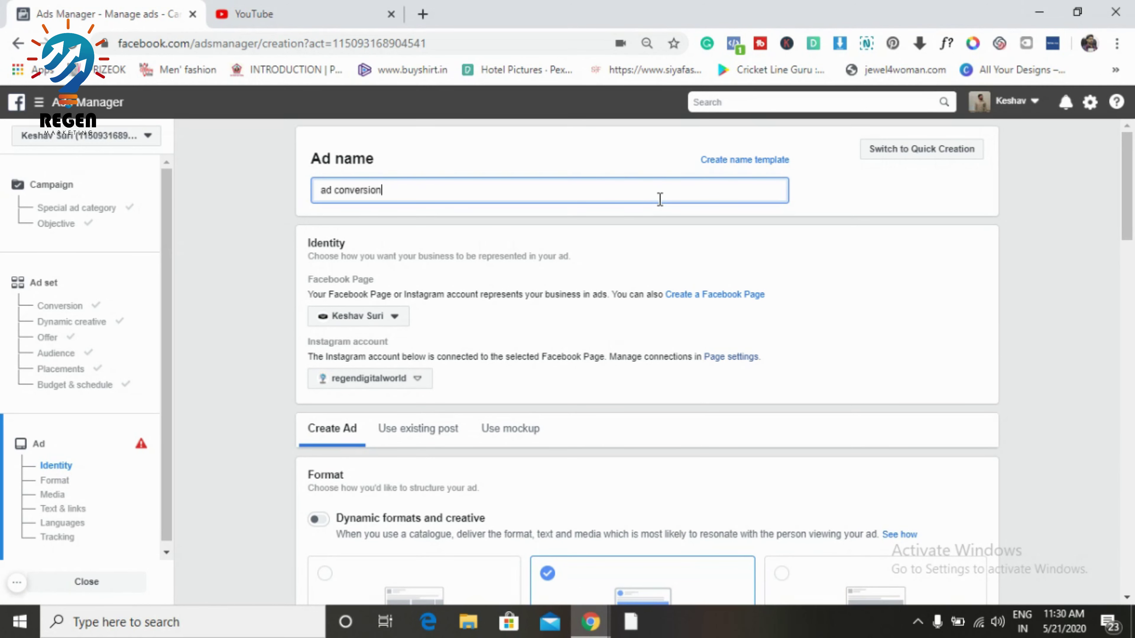
# Step: Choose the Carousel format for the ad
pyautogui.scroll(-1, 662, 309)
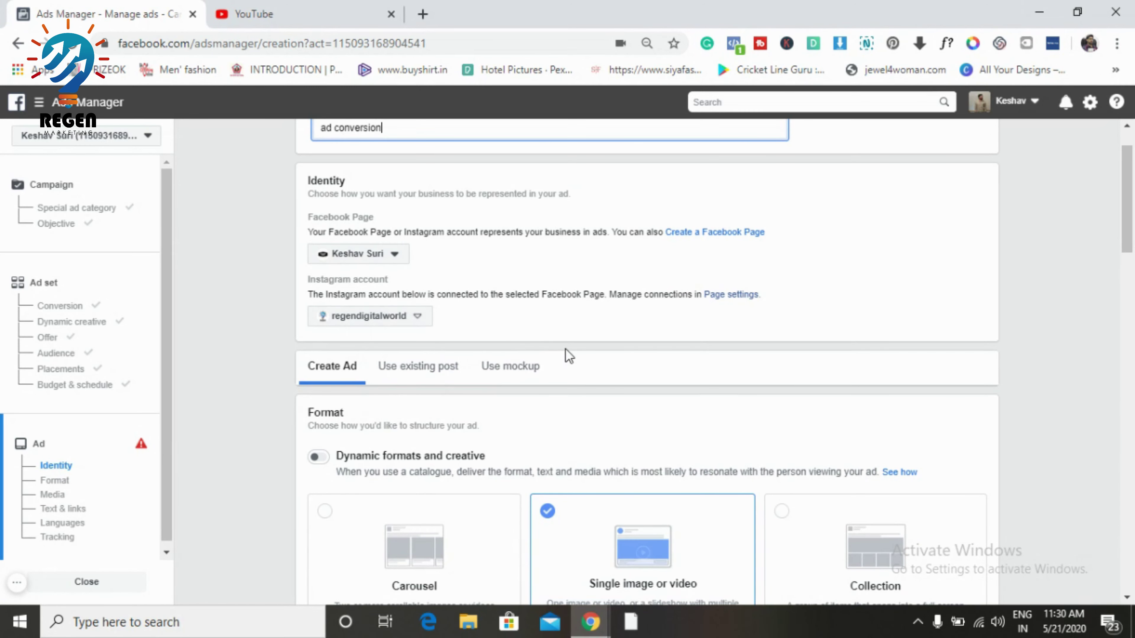
pyautogui.scroll(-4, 568, 356)
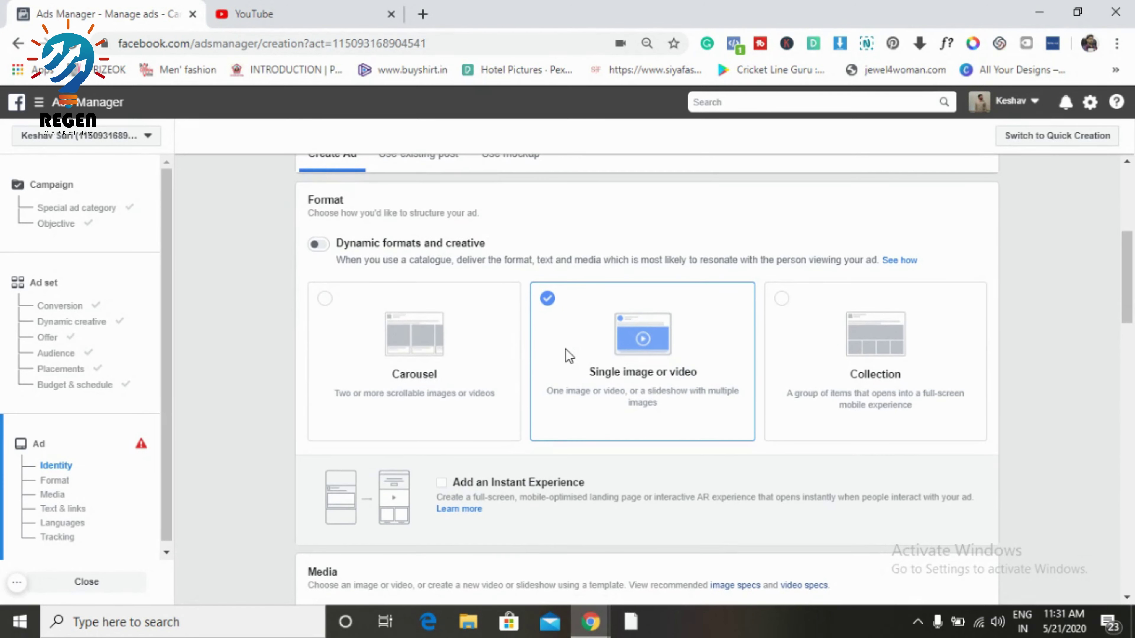
pyautogui.click(405, 357)
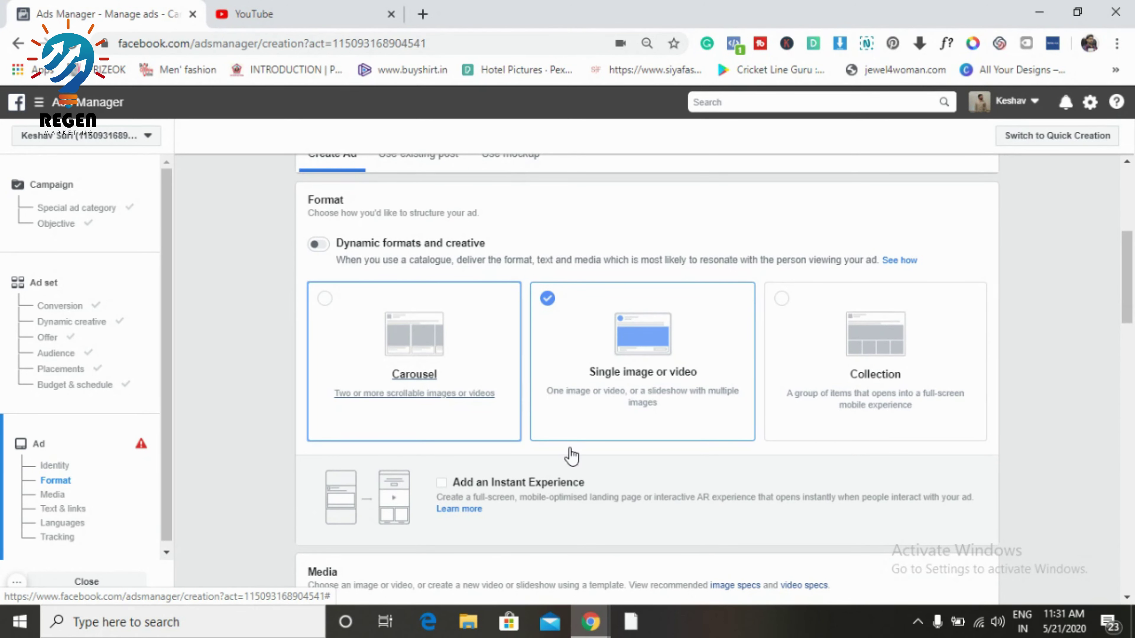
# Step: Preview the carousel ad in the Desktop News Feed placement and advance to its second card
pyautogui.scroll(-5, 657, 434)
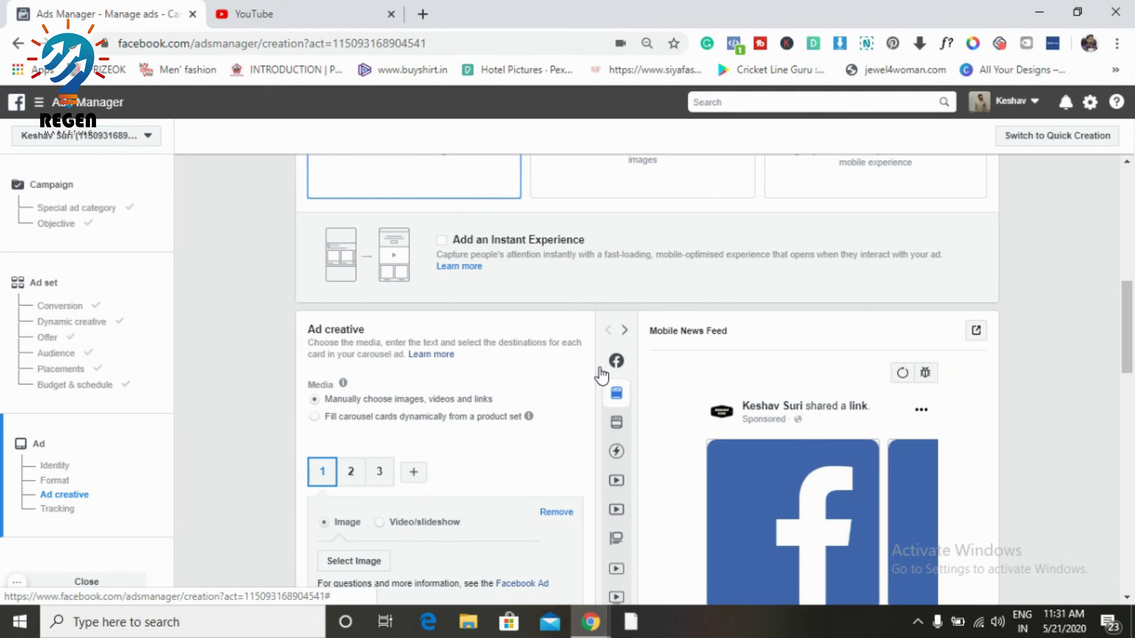
pyautogui.moveTo(612, 371)
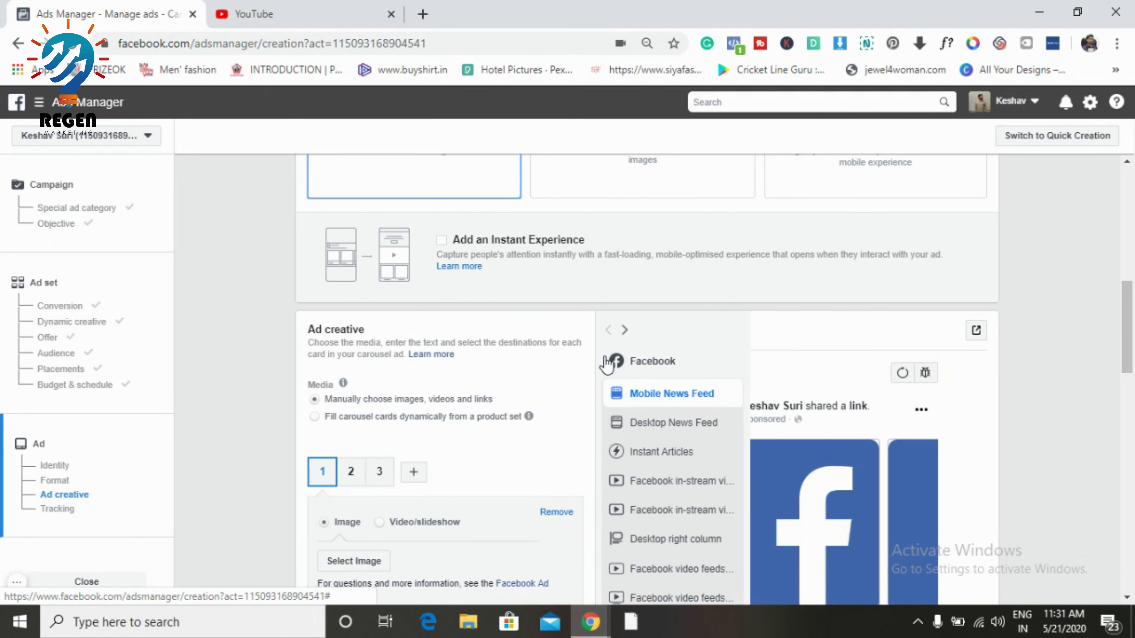
pyautogui.click(675, 423)
pyautogui.scroll(-2, 741, 453)
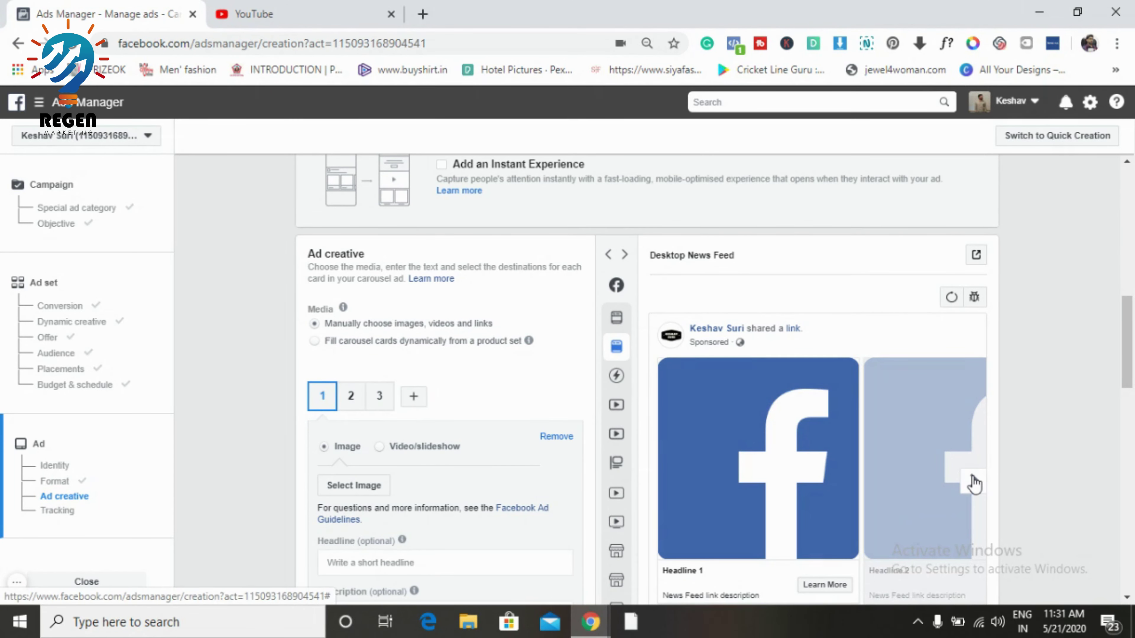
pyautogui.click(972, 481)
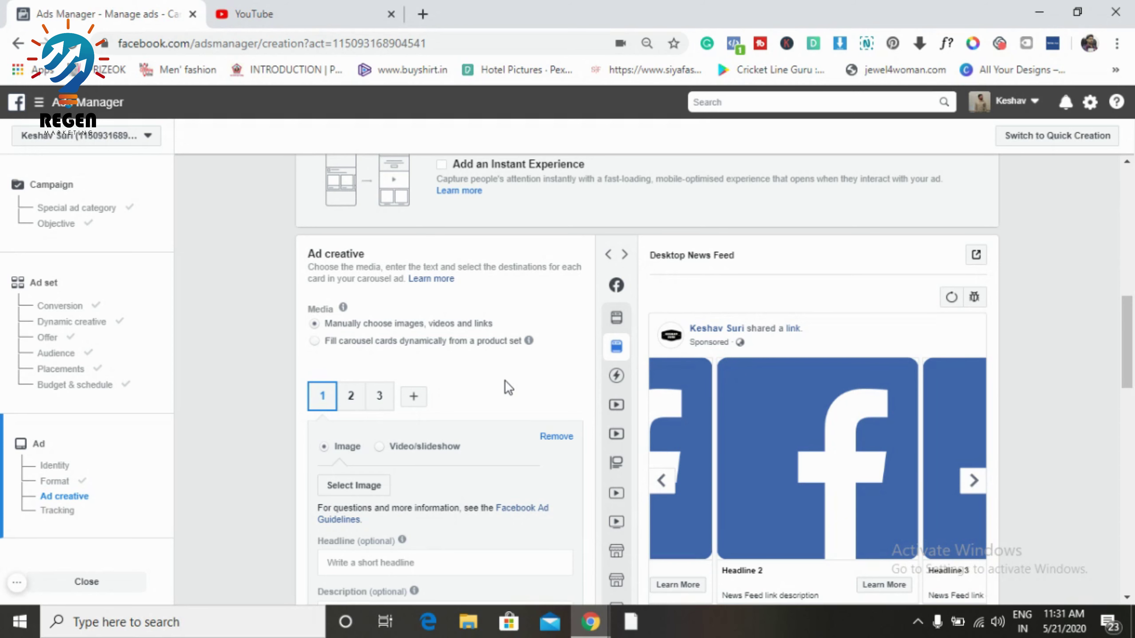
# Step: Start filling in the first card's website URL and open regendigitalworld.com in a new browser tab
pyautogui.scroll(-3, 508, 387)
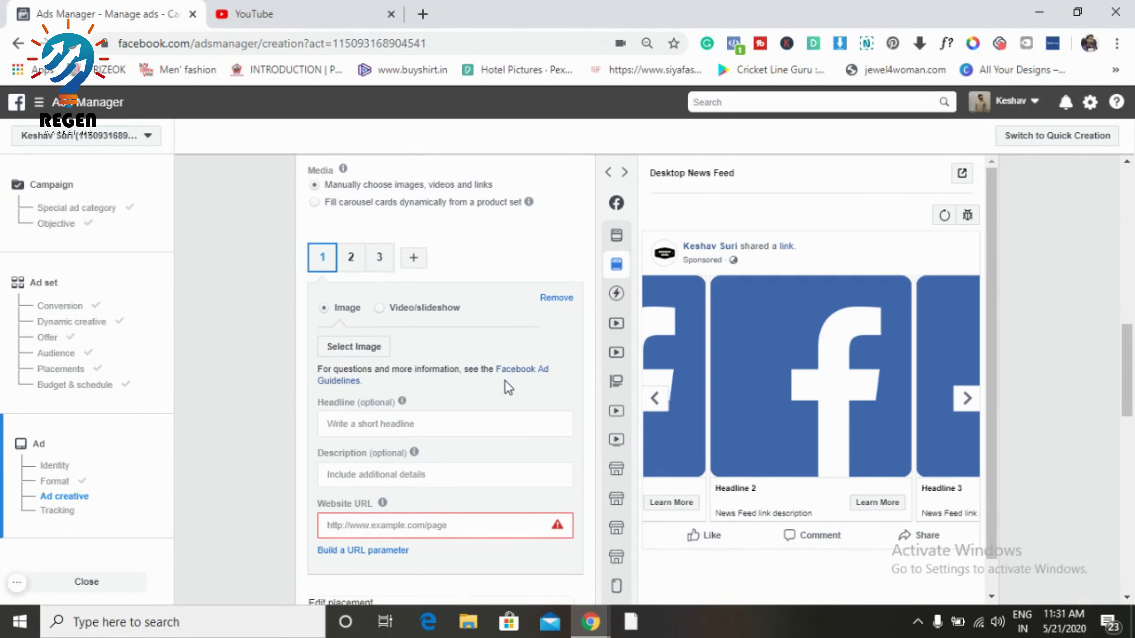
pyautogui.click(392, 531)
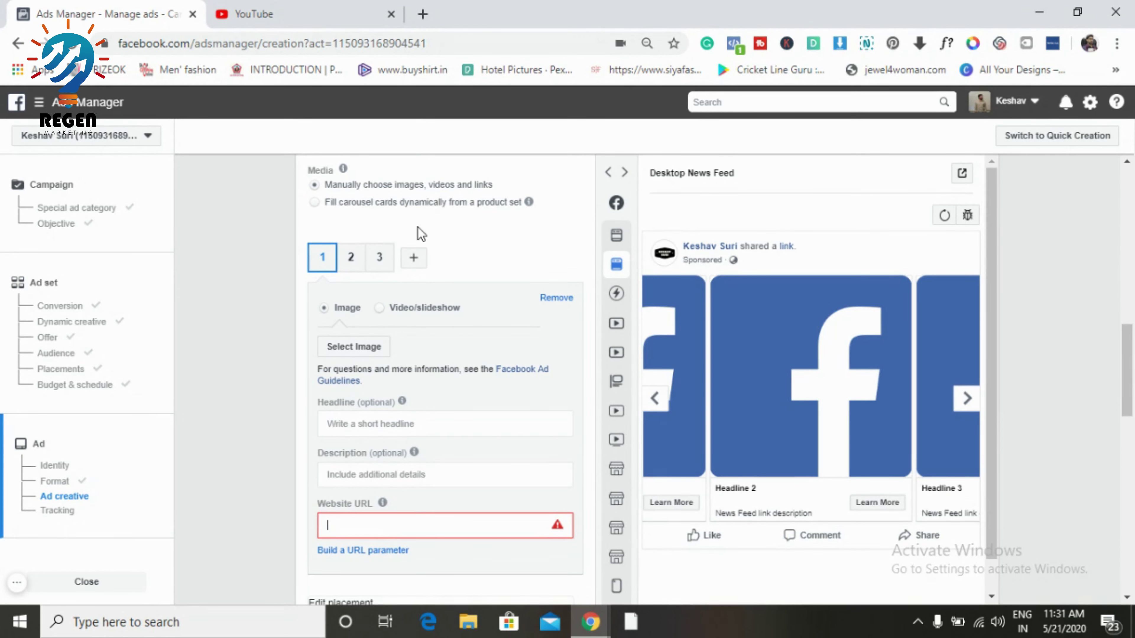
pyautogui.click(422, 14)
pyautogui.write('r')
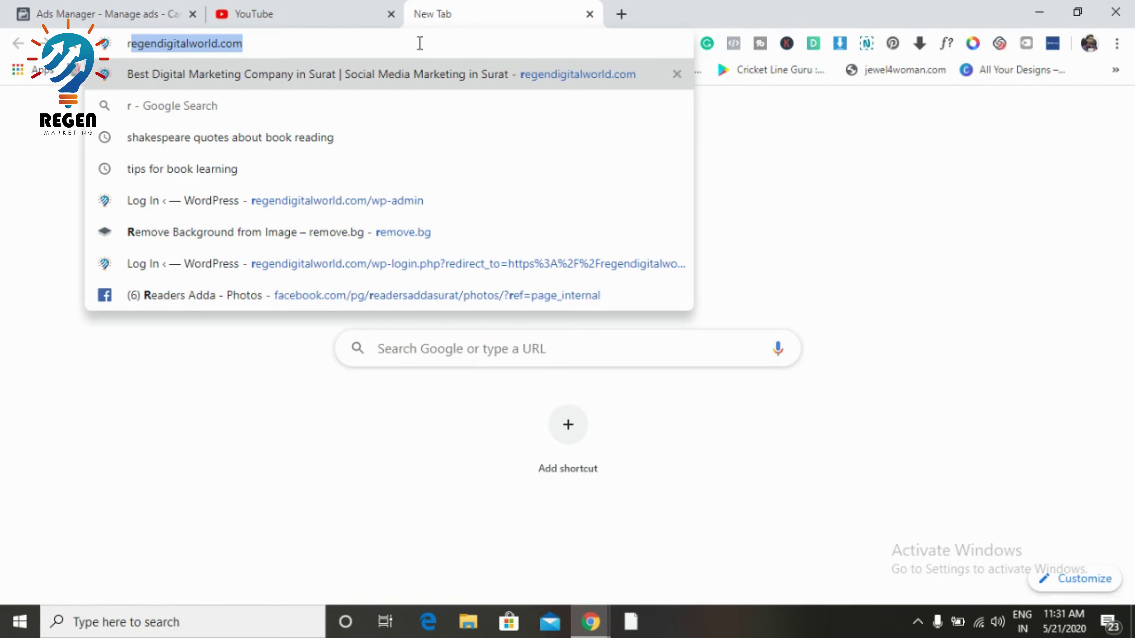
pyautogui.write('eg')
pyautogui.press('Return')
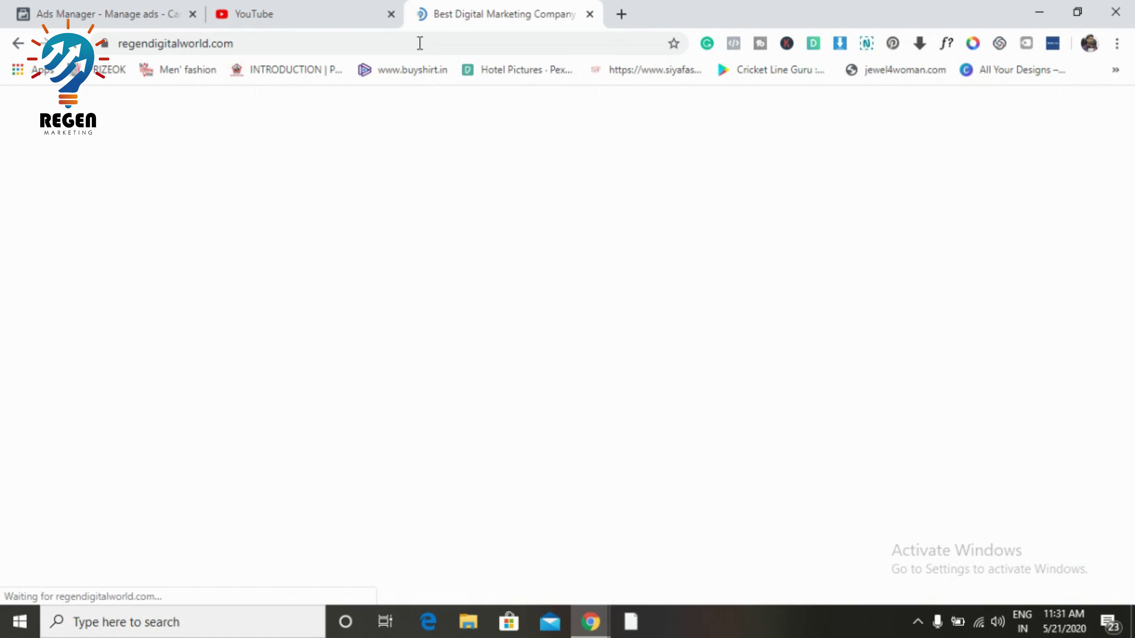
pyautogui.click(420, 43)
pyautogui.hotkey('ctrl', 'c')
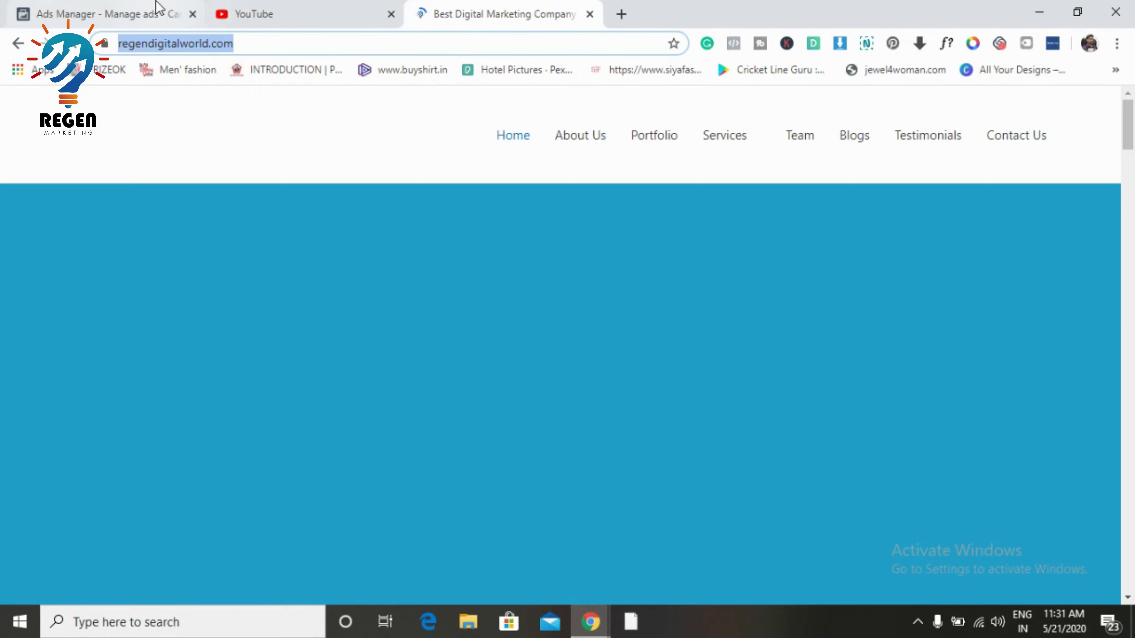
pyautogui.click(158, 11)
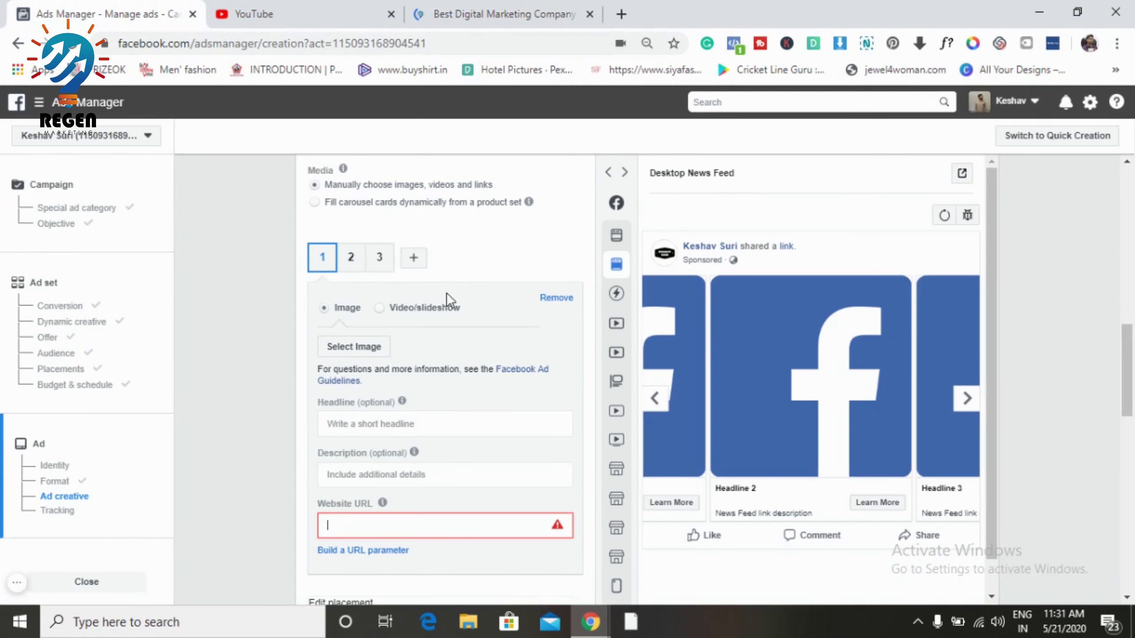
pyautogui.hotkey('ctrl', 'v')
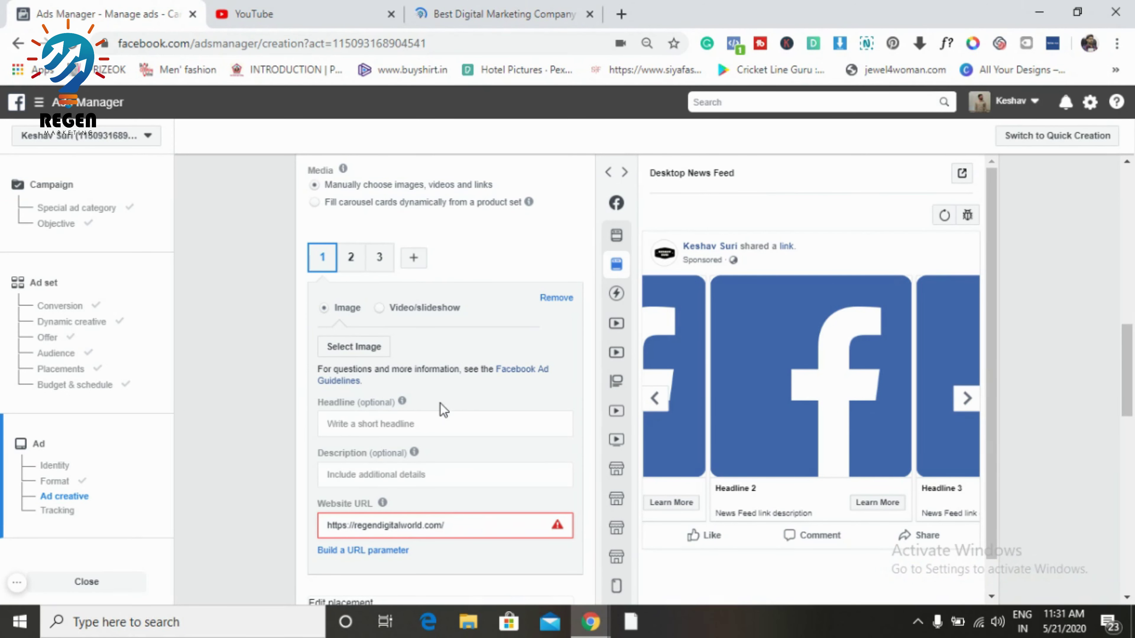
# Step: Add the 1280 × 720 Facebook marketing image from the account images to the first carousel card
pyautogui.click(347, 342)
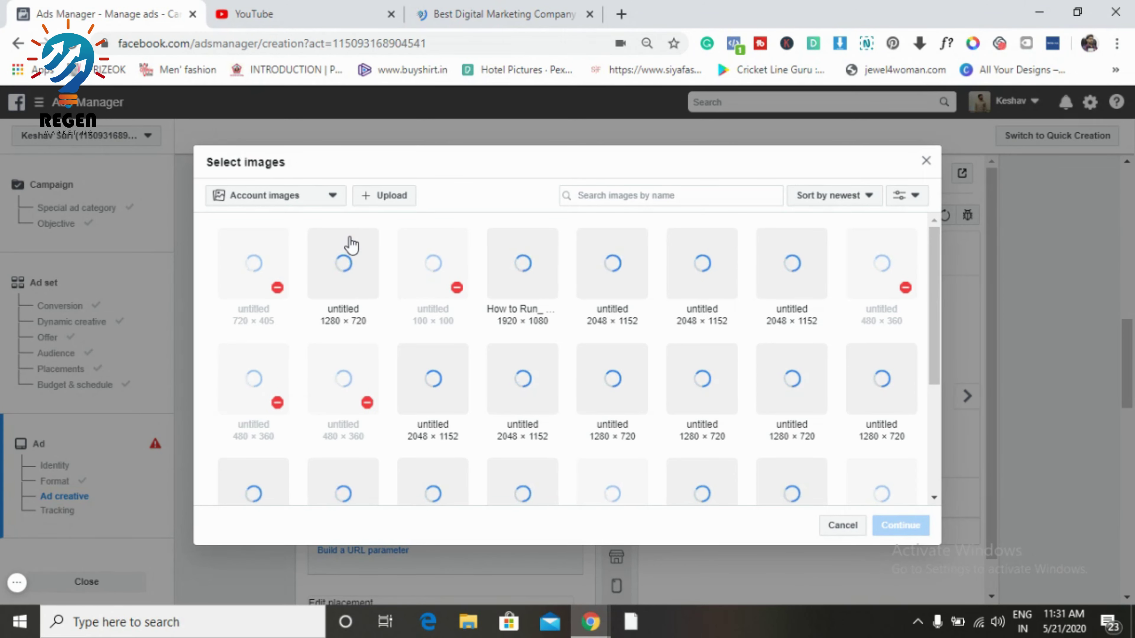
pyautogui.click(353, 289)
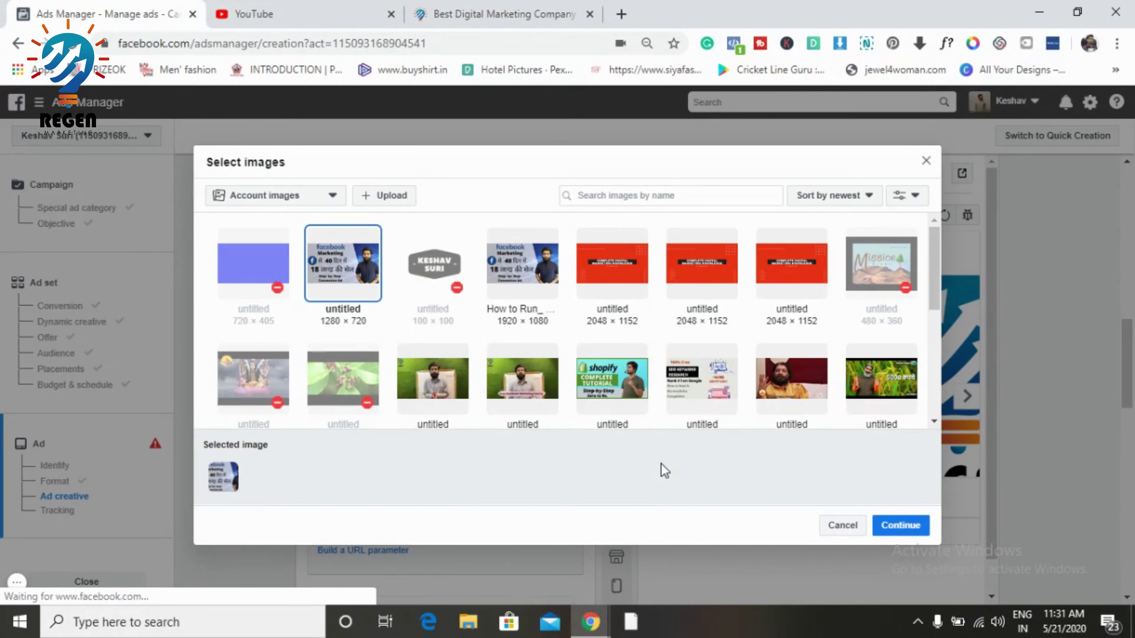
pyautogui.click(896, 528)
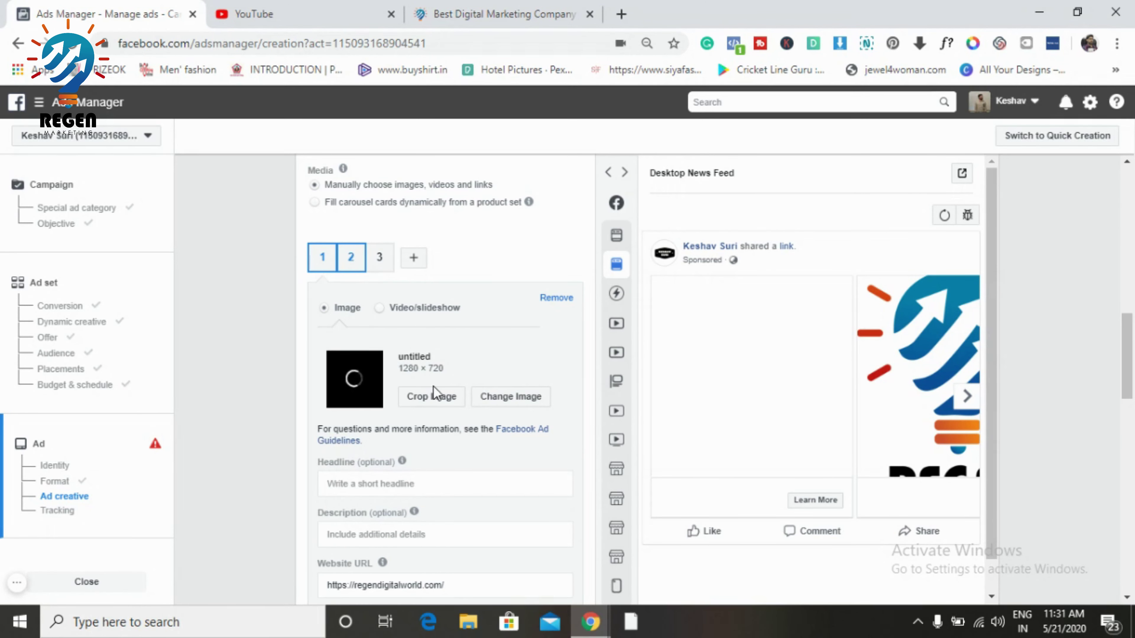
# Step: Add the Shopify tutorial image to the second carousel card and the keyword research image to the third, both from the account images
pyautogui.click(353, 268)
pyautogui.click(362, 347)
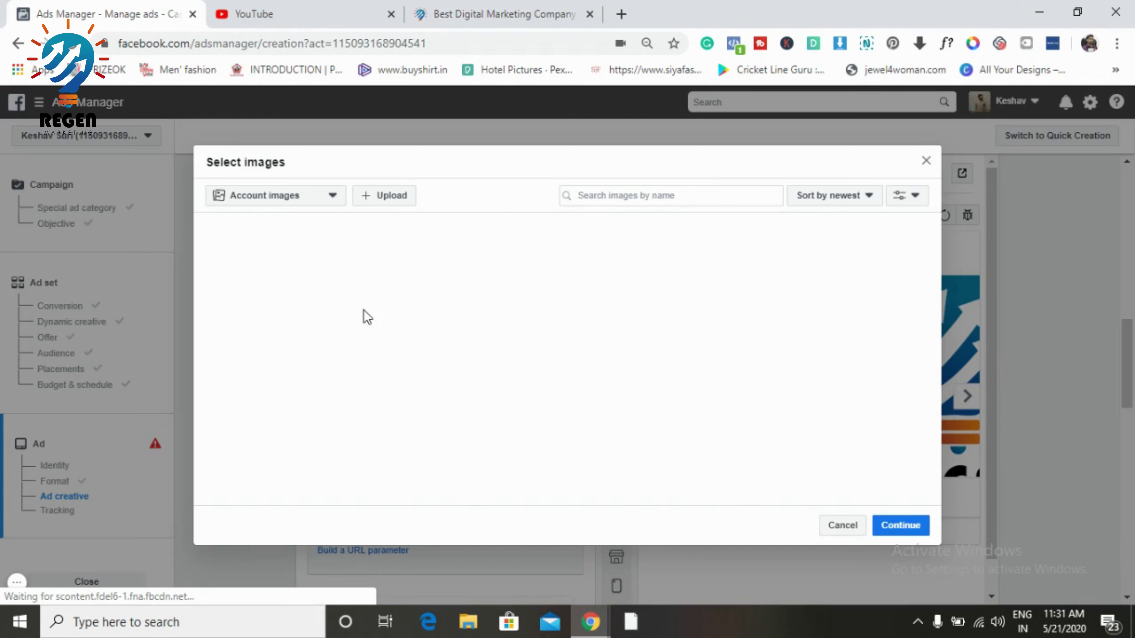
pyautogui.click(704, 377)
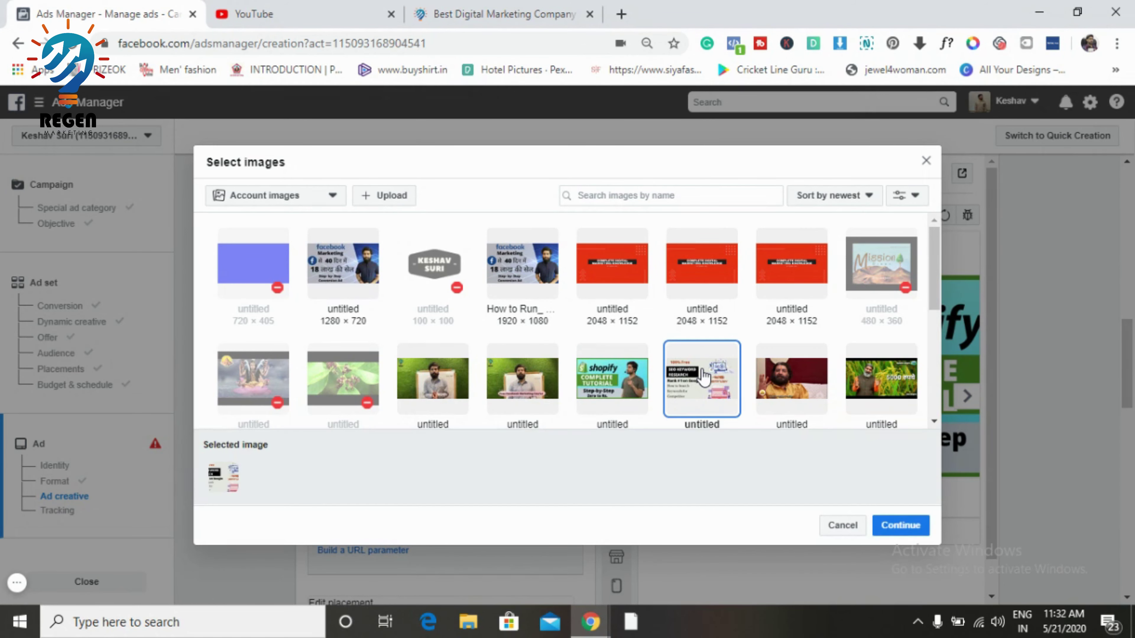
pyautogui.click(922, 532)
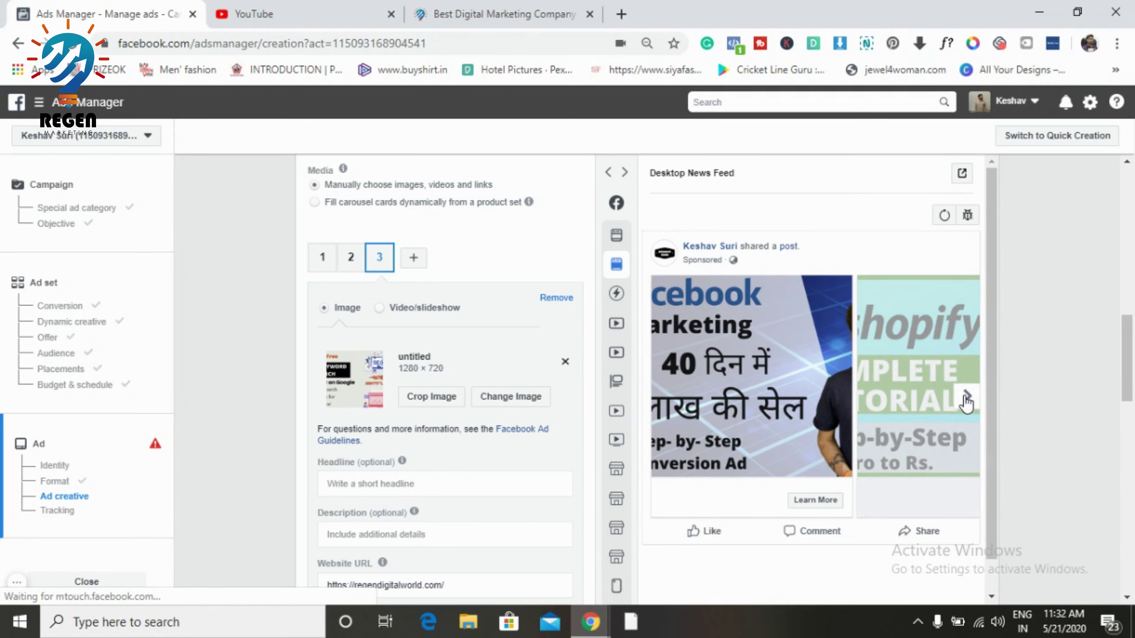
# Step: Page through all the carousel cards in the Desktop News Feed preview and return to the first one
pyautogui.click(966, 396)
pyautogui.click(967, 396)
pyautogui.click(967, 396)
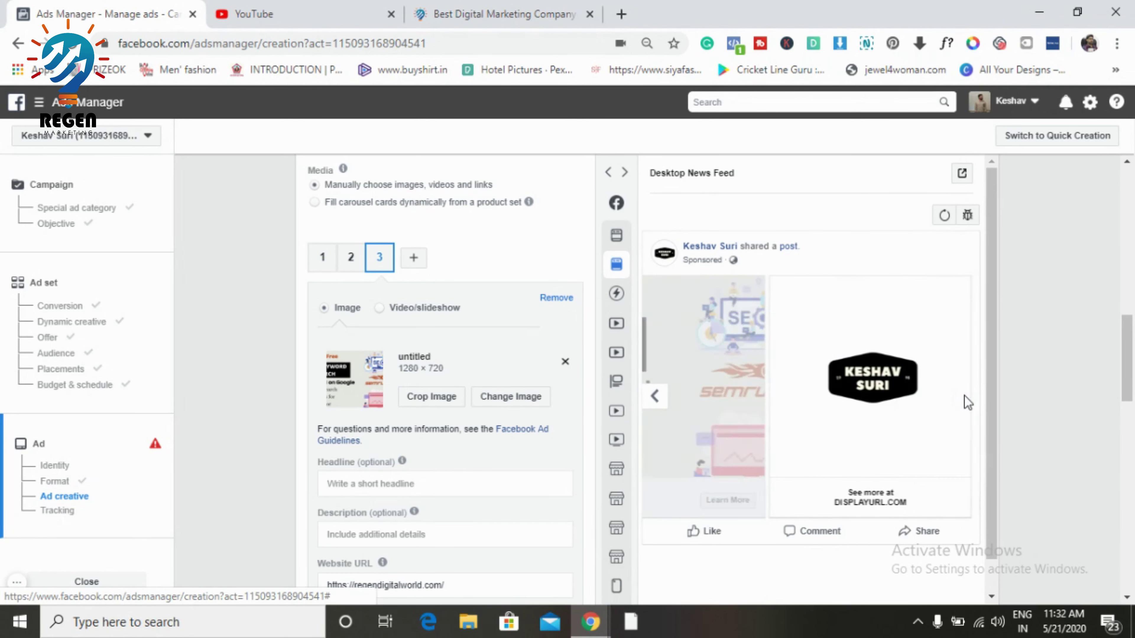
pyautogui.click(655, 396)
pyautogui.click(653, 397)
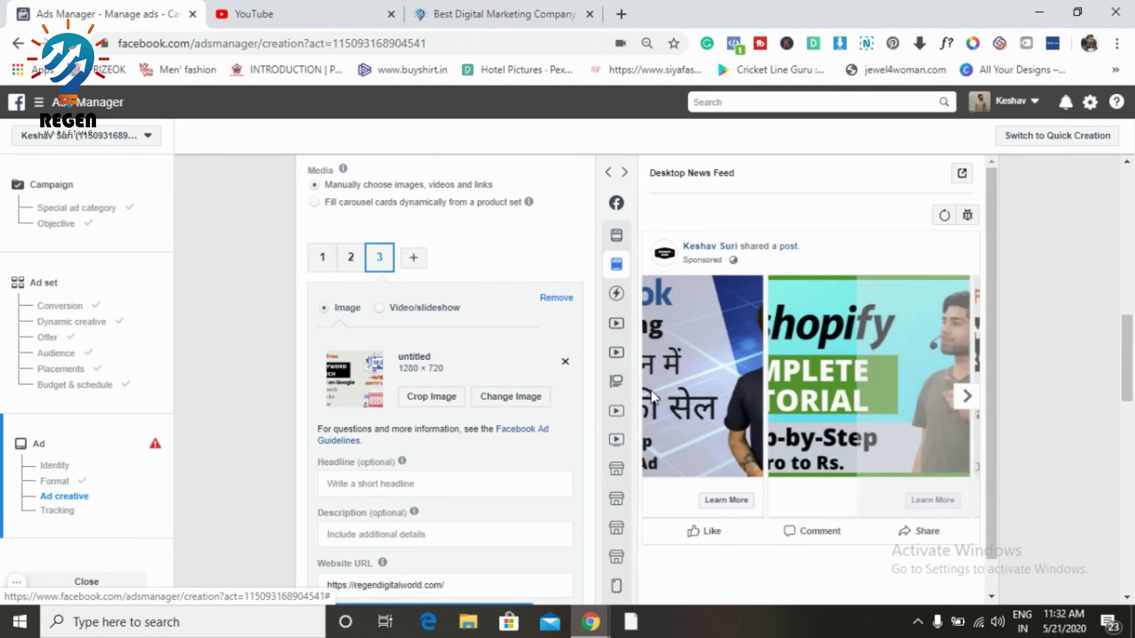
pyautogui.click(652, 396)
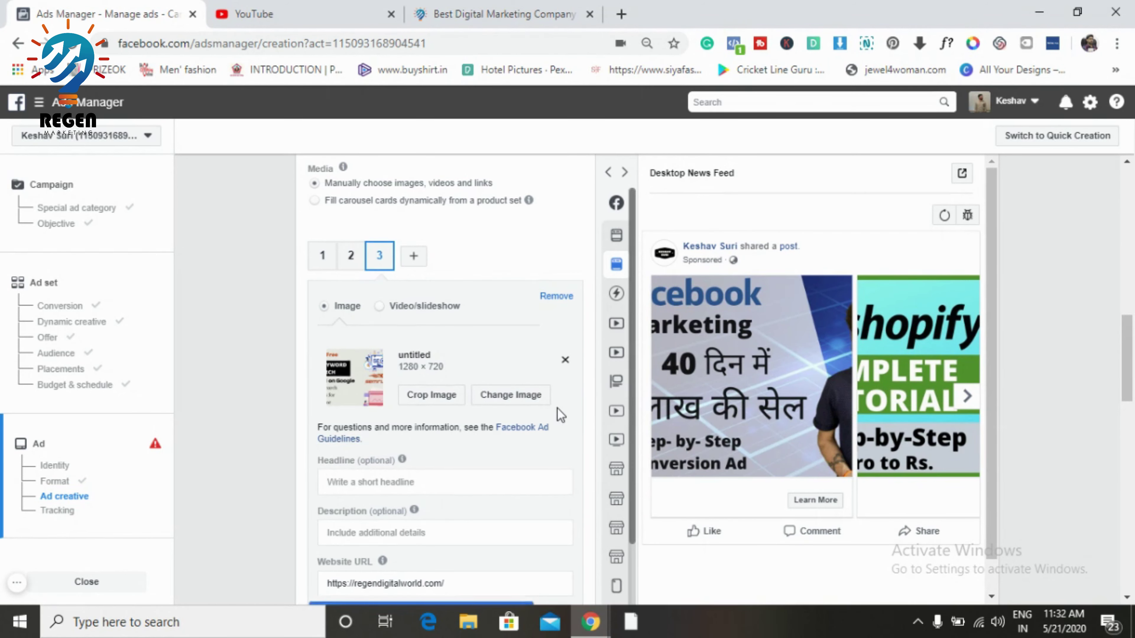
# Step: Review the ad creative's remaining text and URL fields and the website, and dismiss the tip about customising the carousel for placements
pyautogui.scroll(-5, 557, 408)
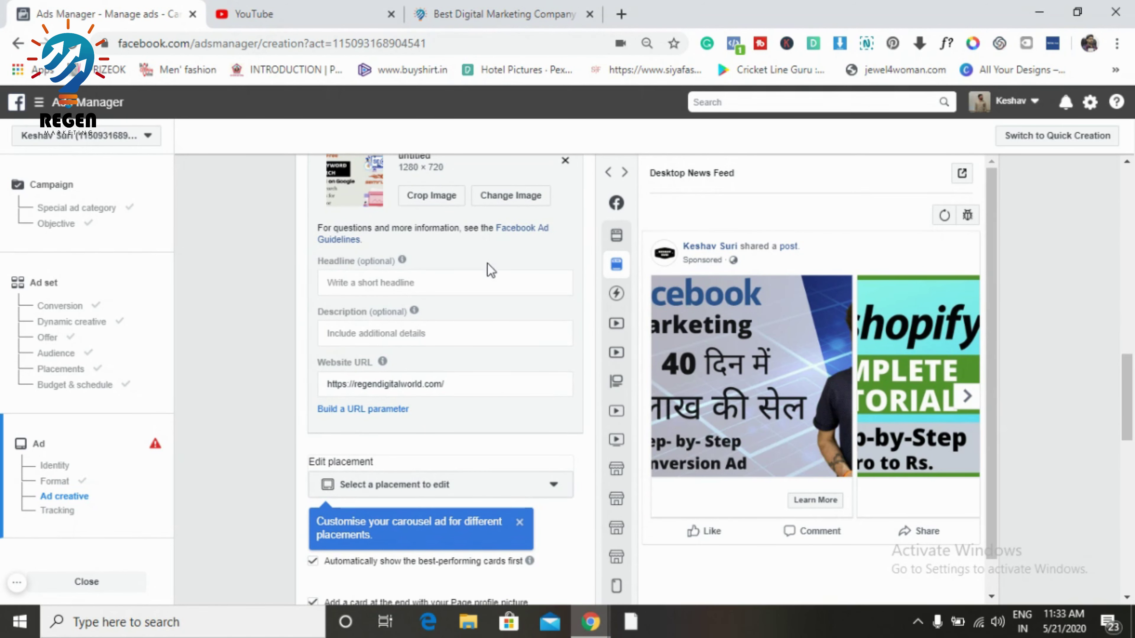
pyautogui.click(489, 279)
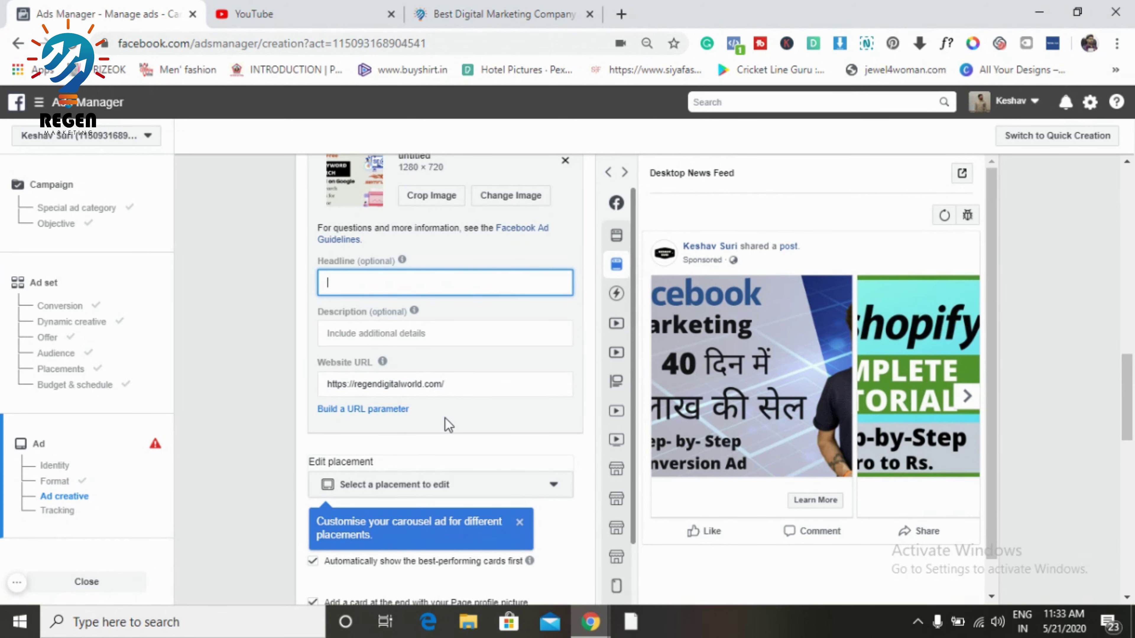
pyautogui.scroll(-2, 396, 322)
pyautogui.scroll(-5, 422, 312)
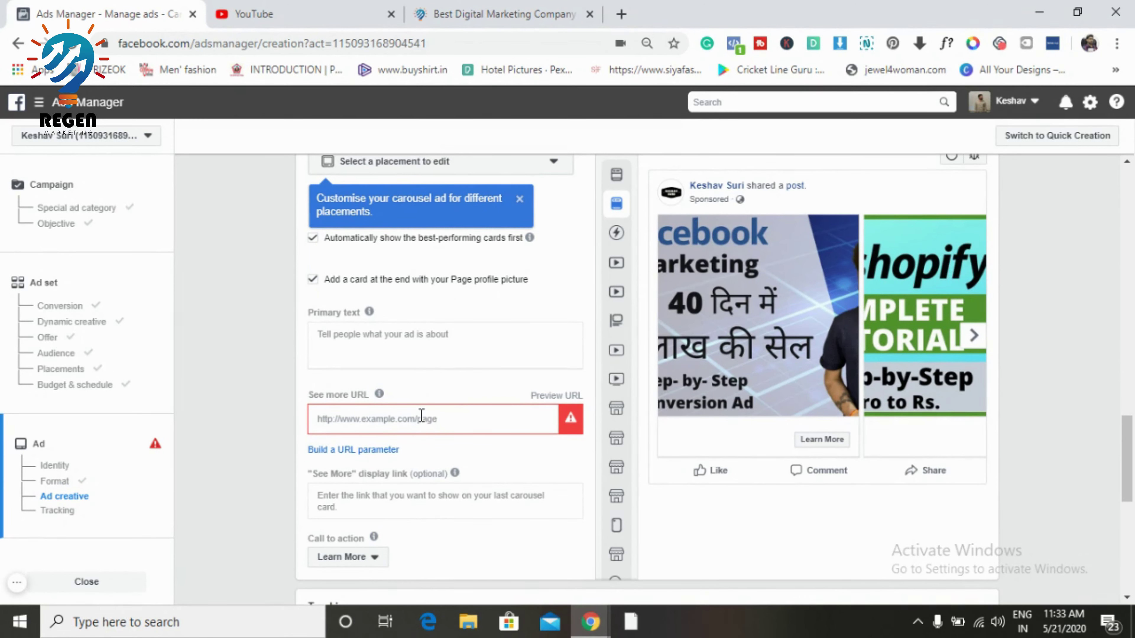
pyautogui.scroll(3, 483, 294)
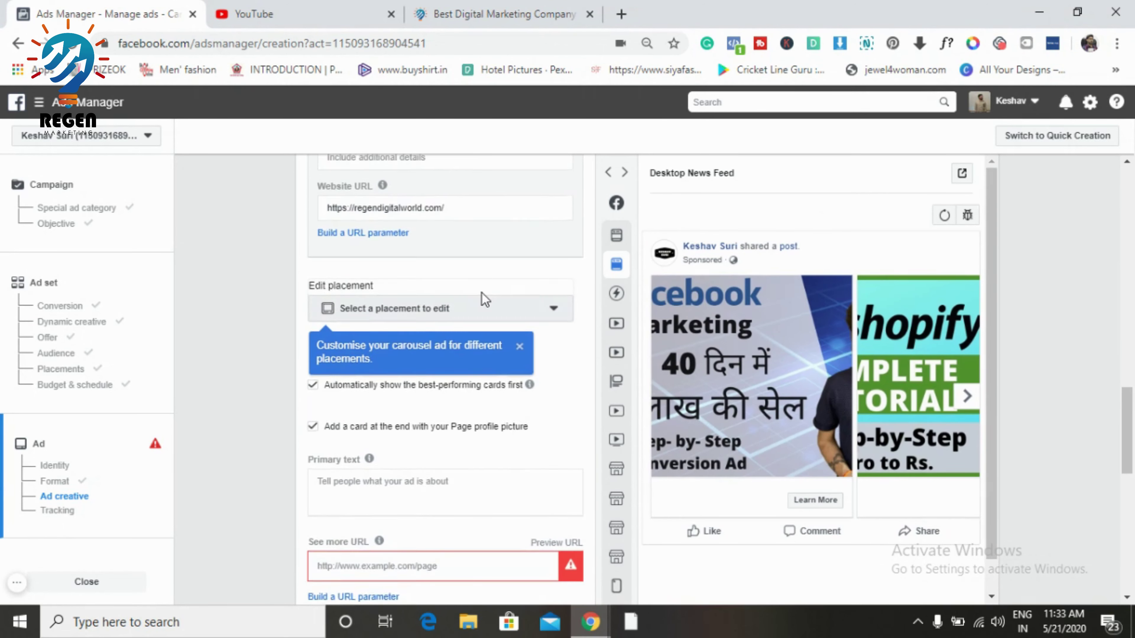
pyautogui.click(471, 7)
pyautogui.moveTo(712, 145)
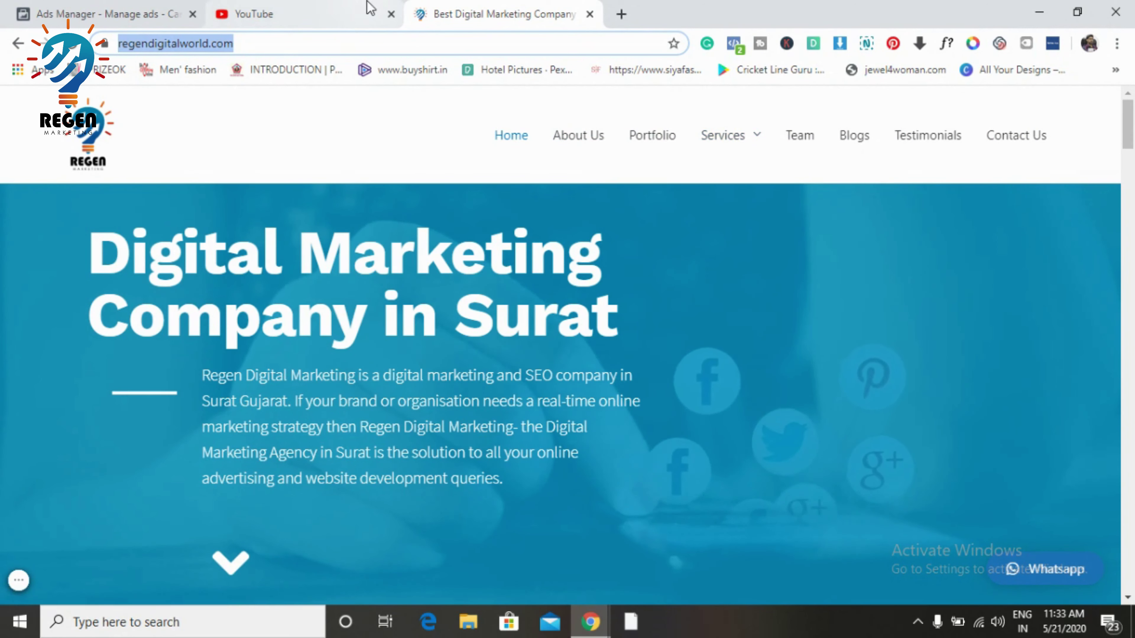
pyautogui.click(104, 7)
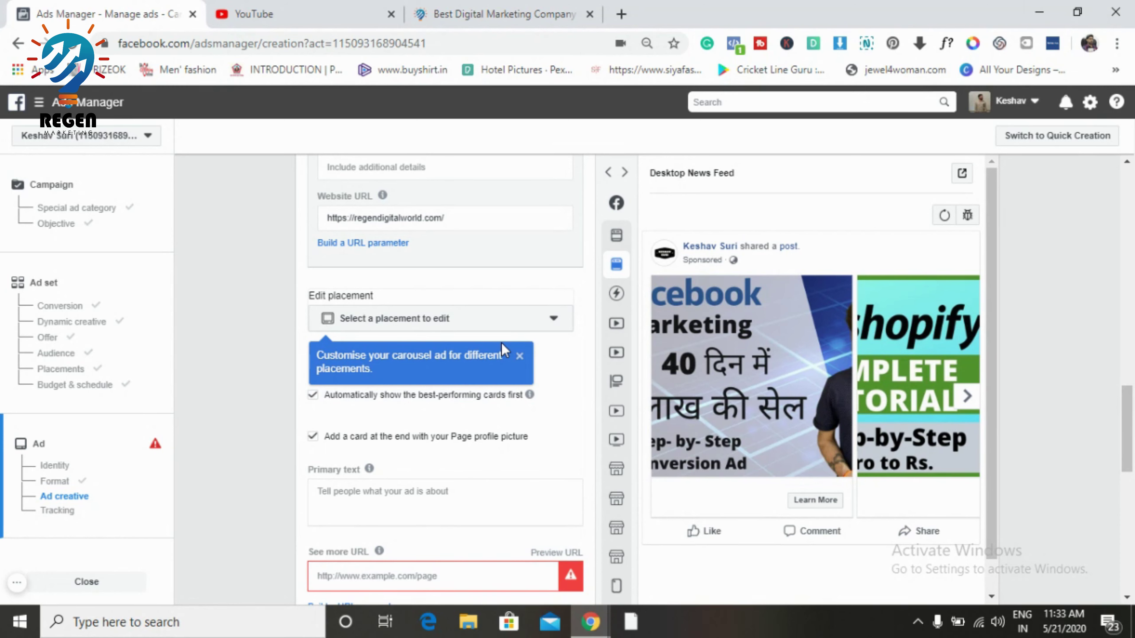
pyautogui.click(519, 356)
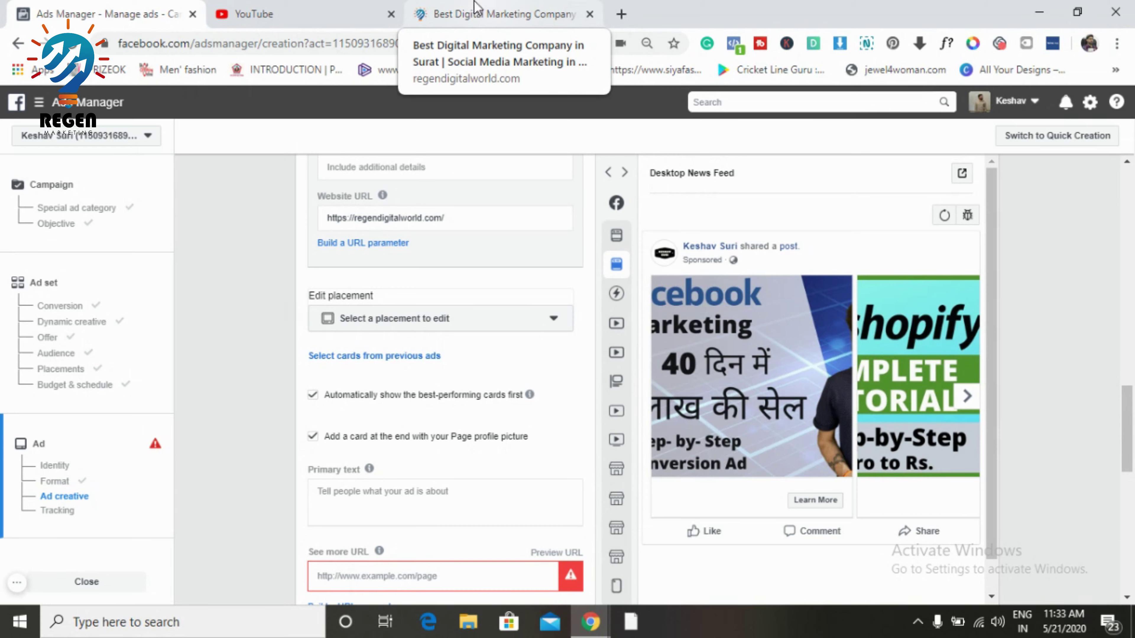
# Step: Switch to YouTube and search for "online shopping review"
pyautogui.click(325, 8)
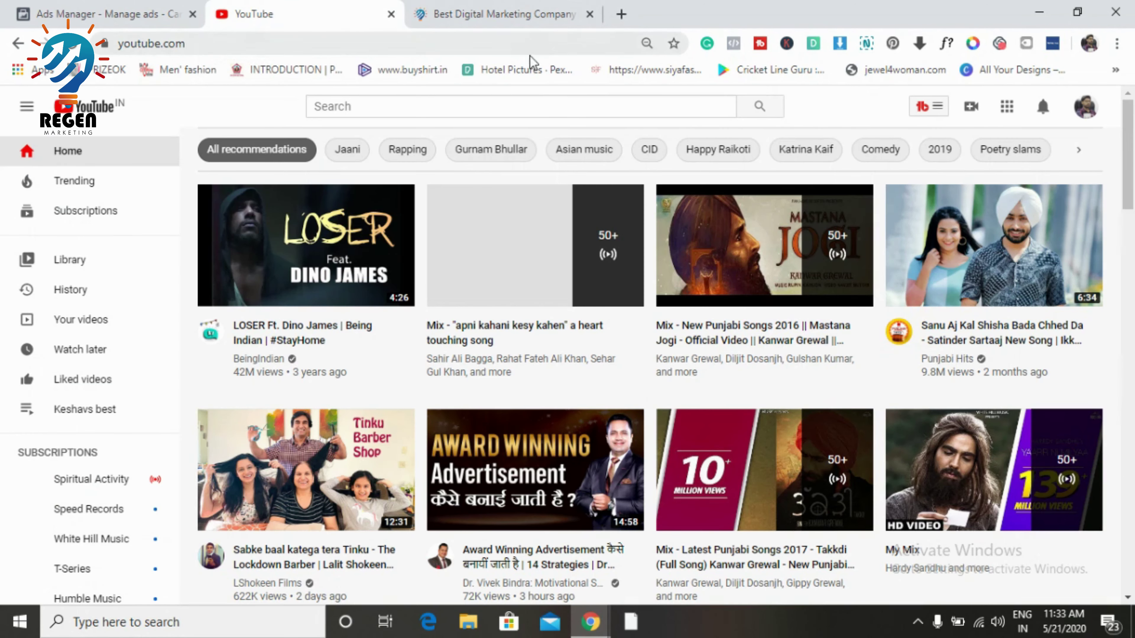
pyautogui.click(505, 111)
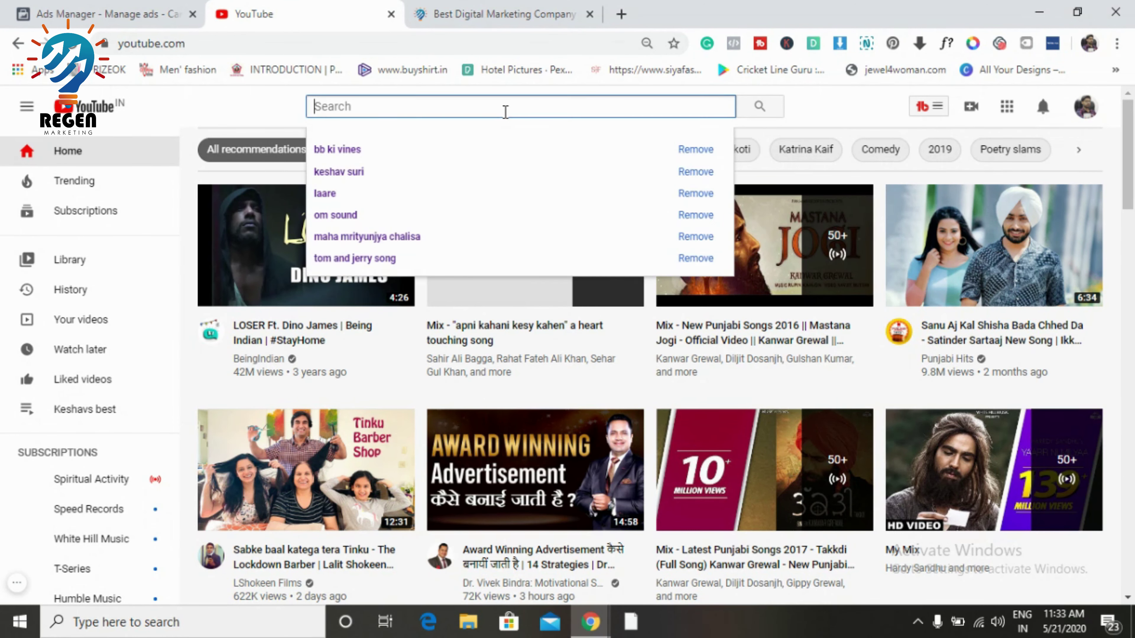
pyautogui.write('online')
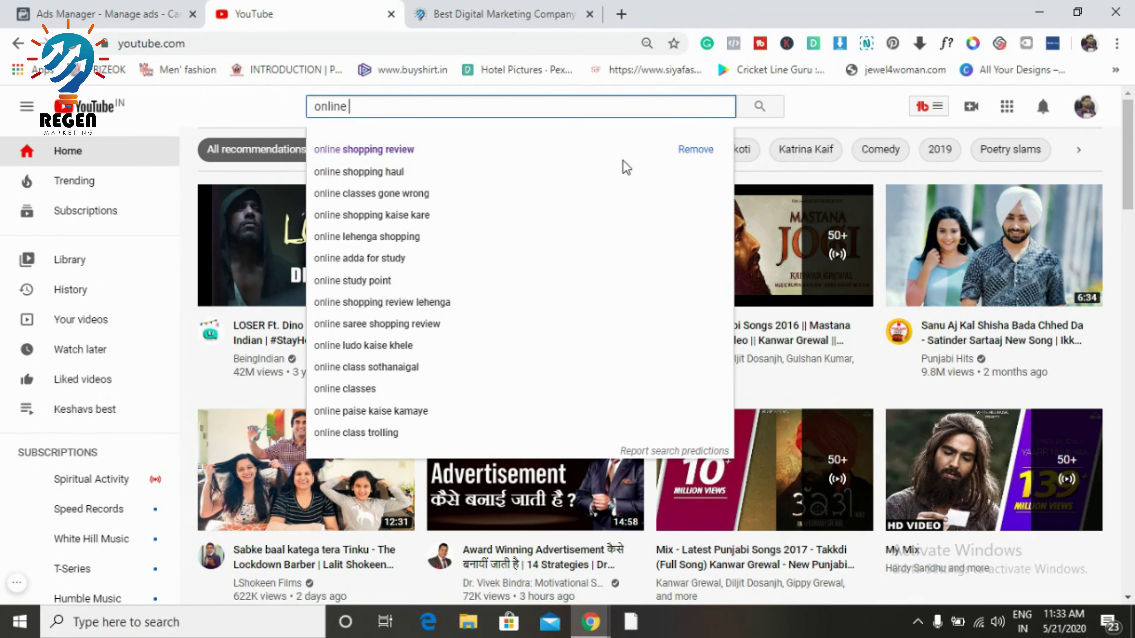
pyautogui.click(625, 150)
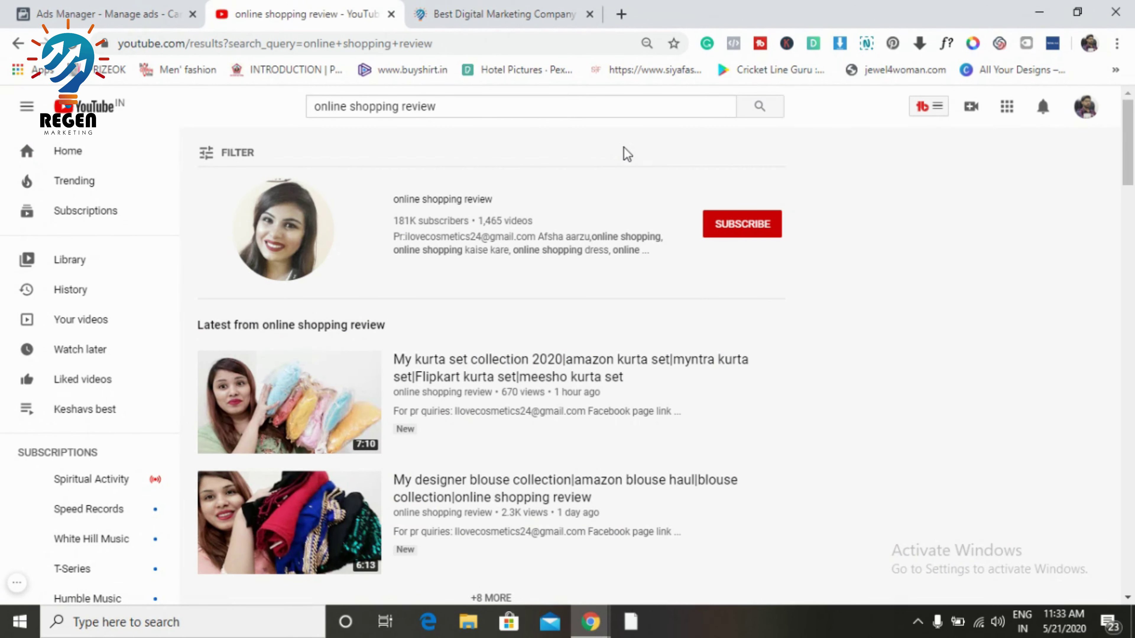
# Step: Browse the search results and open the one-month-old CLUB FACTORY lehenga review with 11K views in a new tab
pyautogui.scroll(-8, 800, 290)
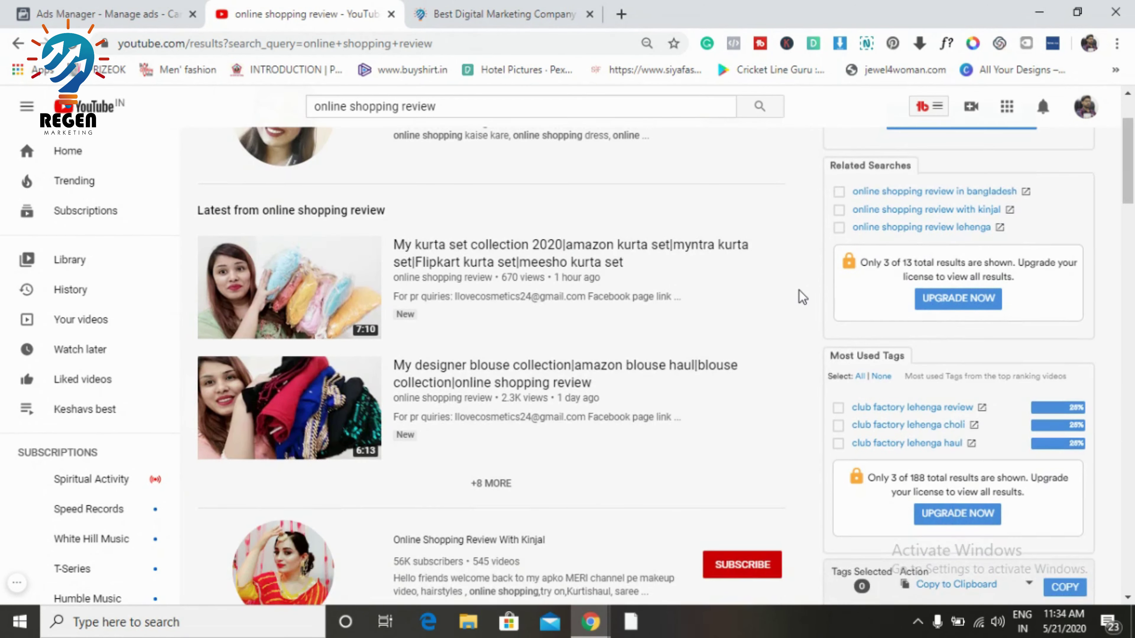
pyautogui.scroll(-2, 799, 291)
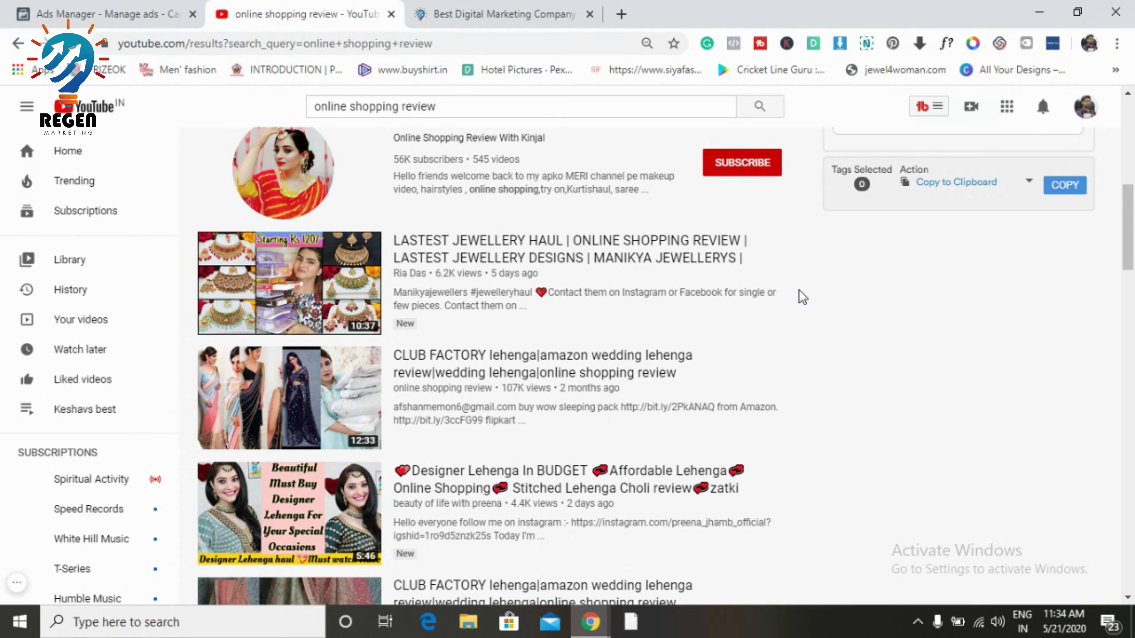
pyautogui.scroll(-4, 800, 291)
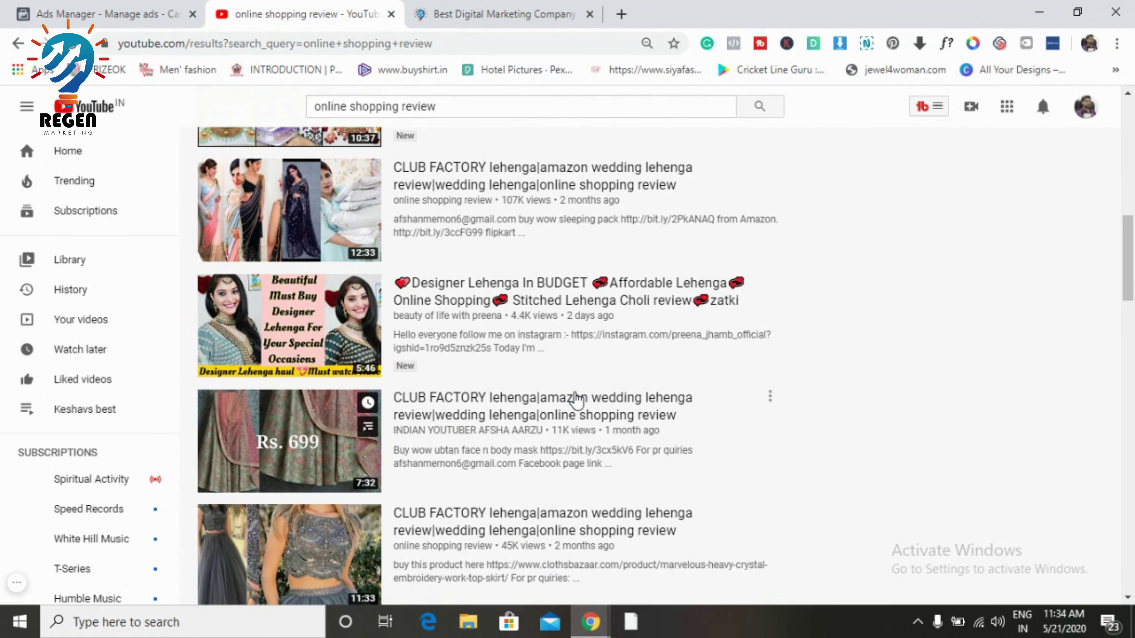
pyautogui.rightClick(577, 400)
pyautogui.click(598, 405)
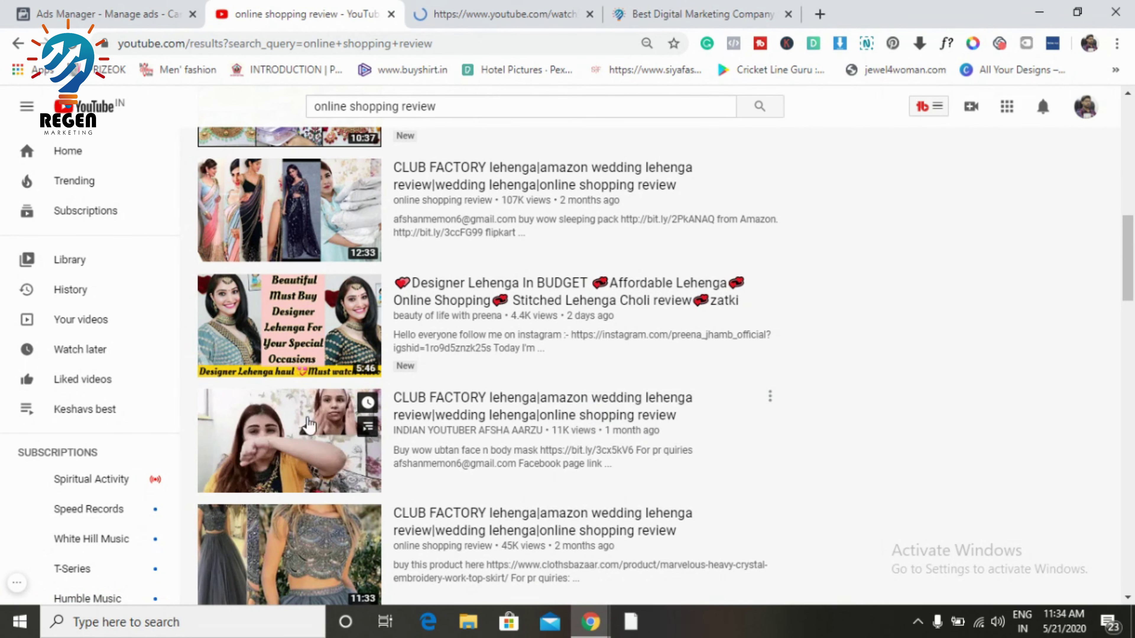
pyautogui.click(500, 13)
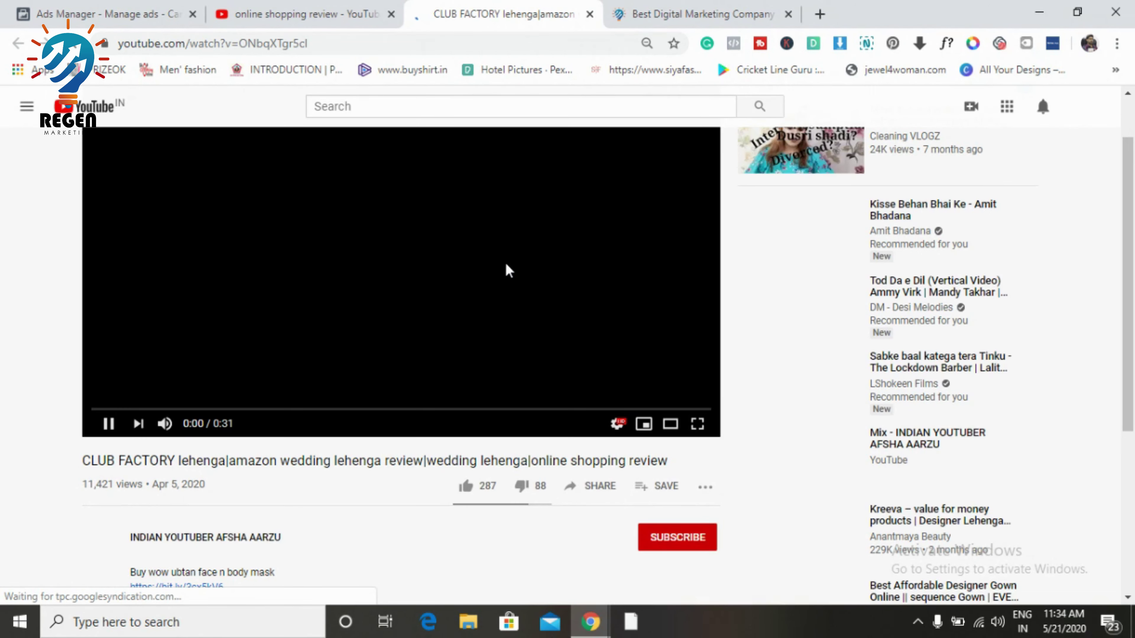
# Step: Expand the video's full description, skip the advert and pause the video
pyautogui.scroll(-2, 34, 340)
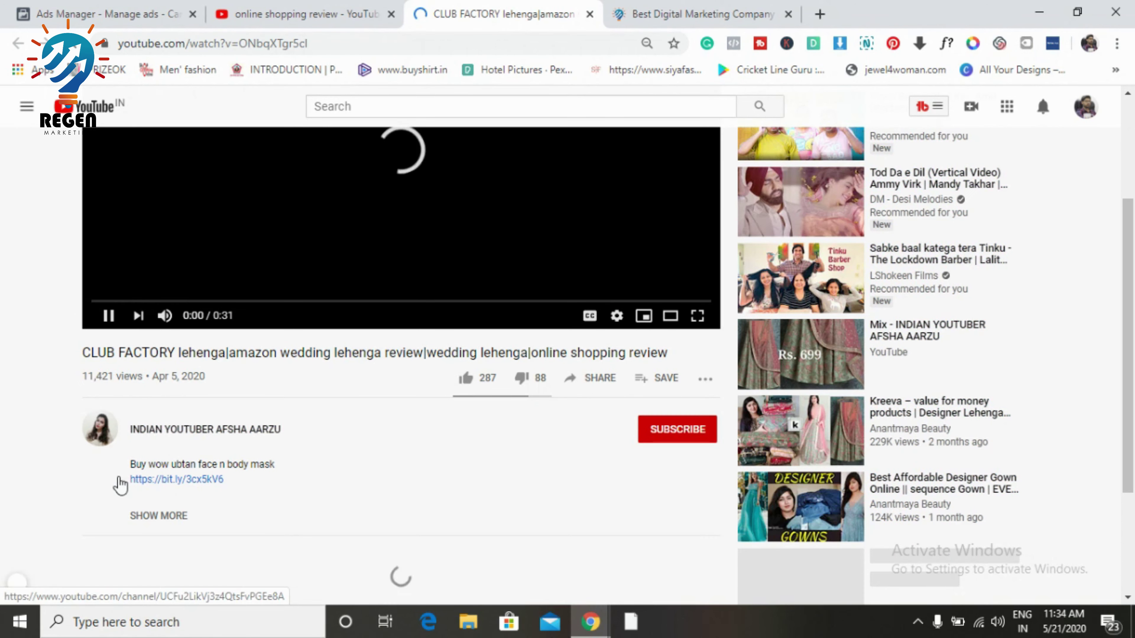
pyautogui.click(142, 514)
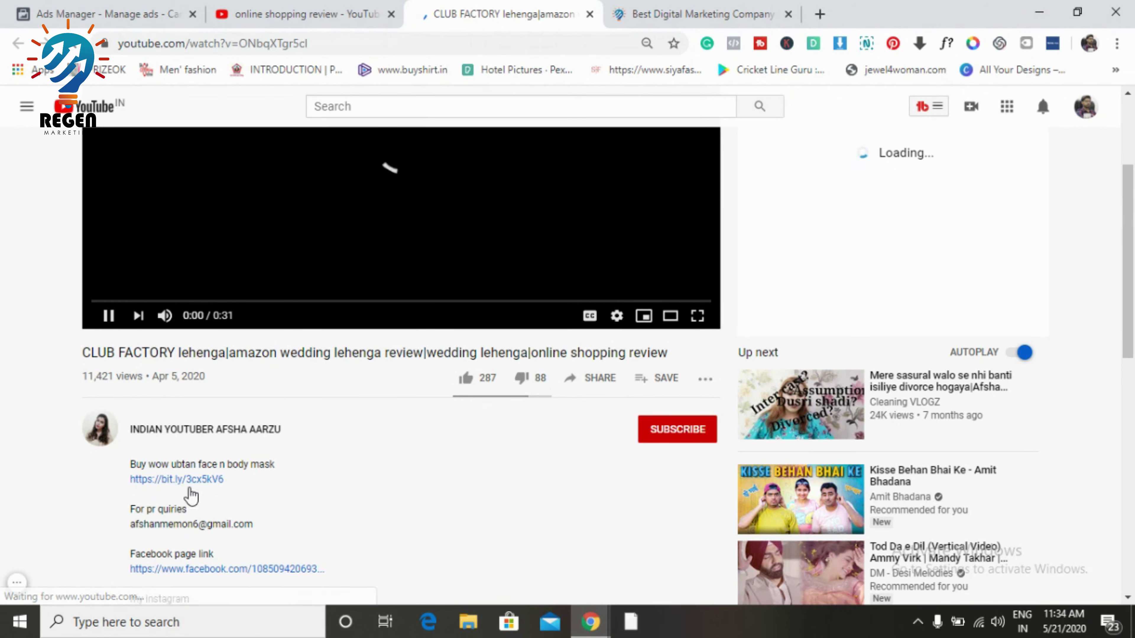
pyautogui.scroll(-1, 304, 483)
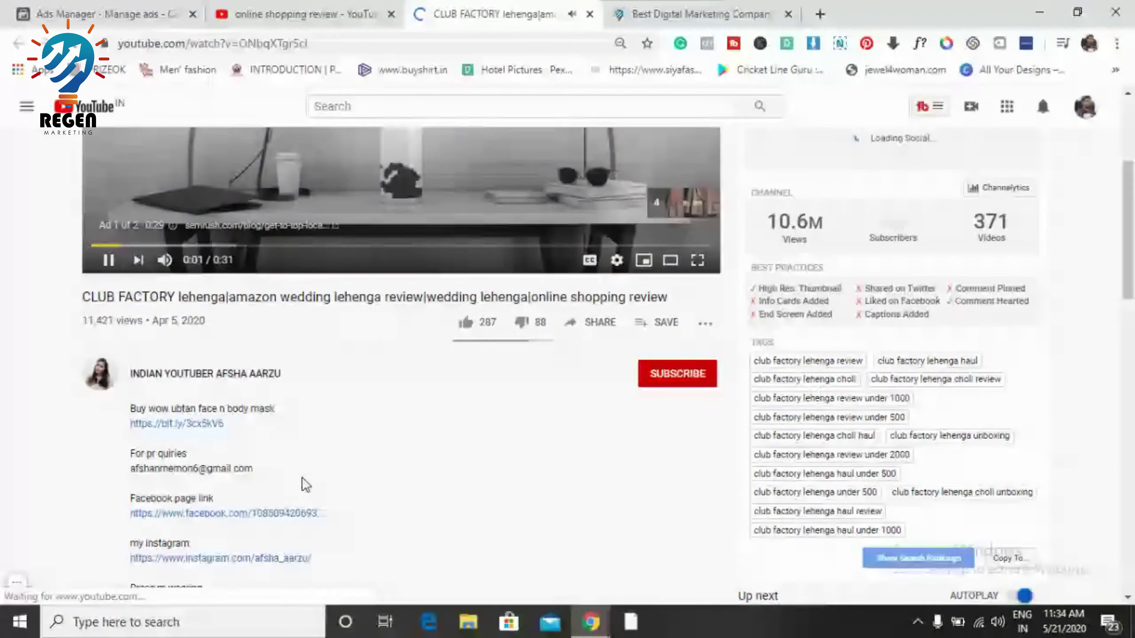
pyautogui.scroll(3, 305, 485)
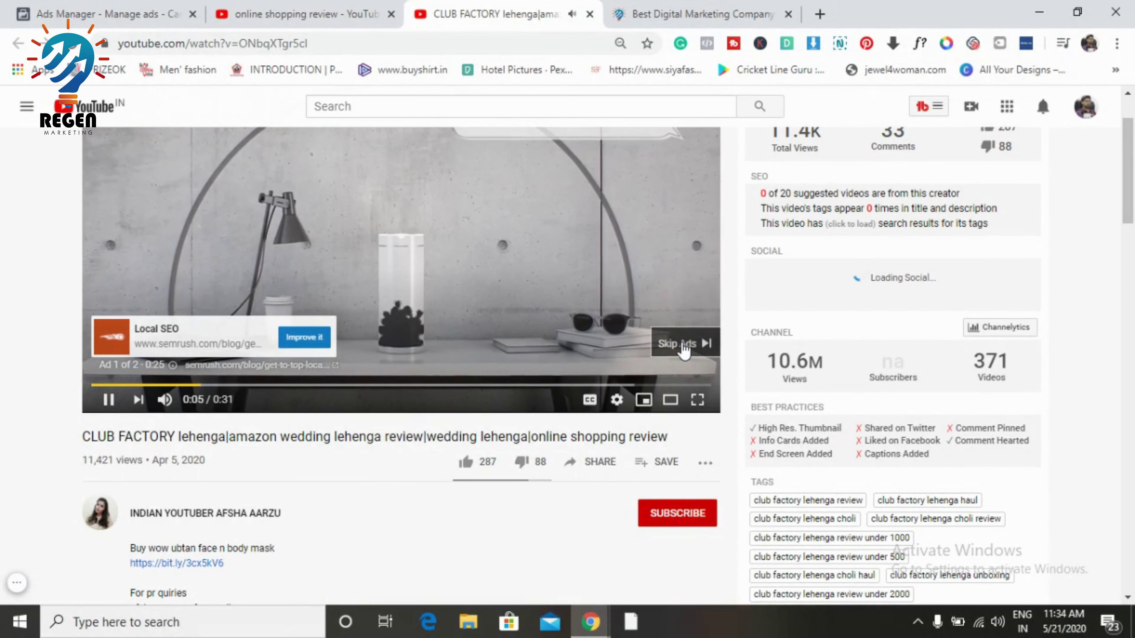
pyautogui.click(684, 344)
pyautogui.scroll(1, 367, 498)
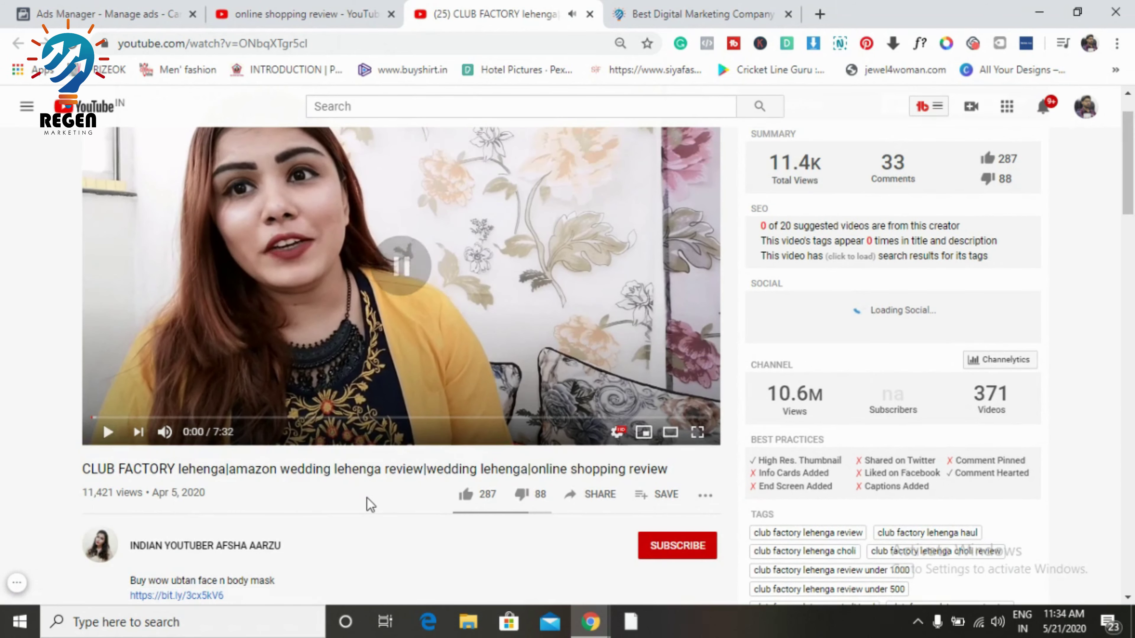
# Step: Examine the contact details and links in the video description, and open the creator's channel page
pyautogui.scroll(-8, 367, 498)
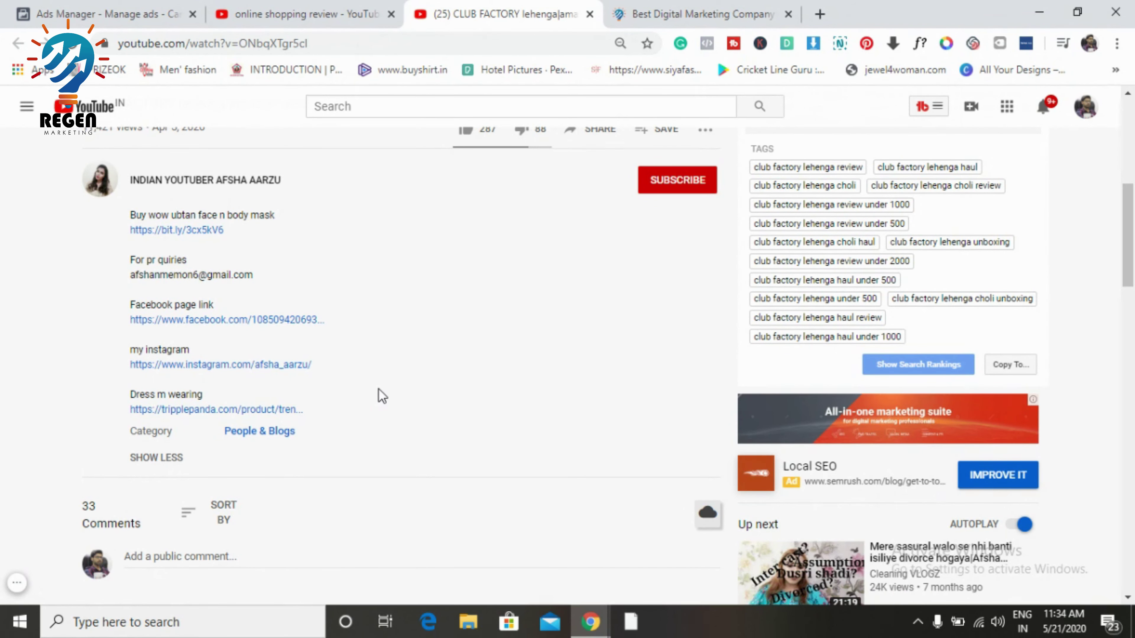
pyautogui.scroll(5, 379, 396)
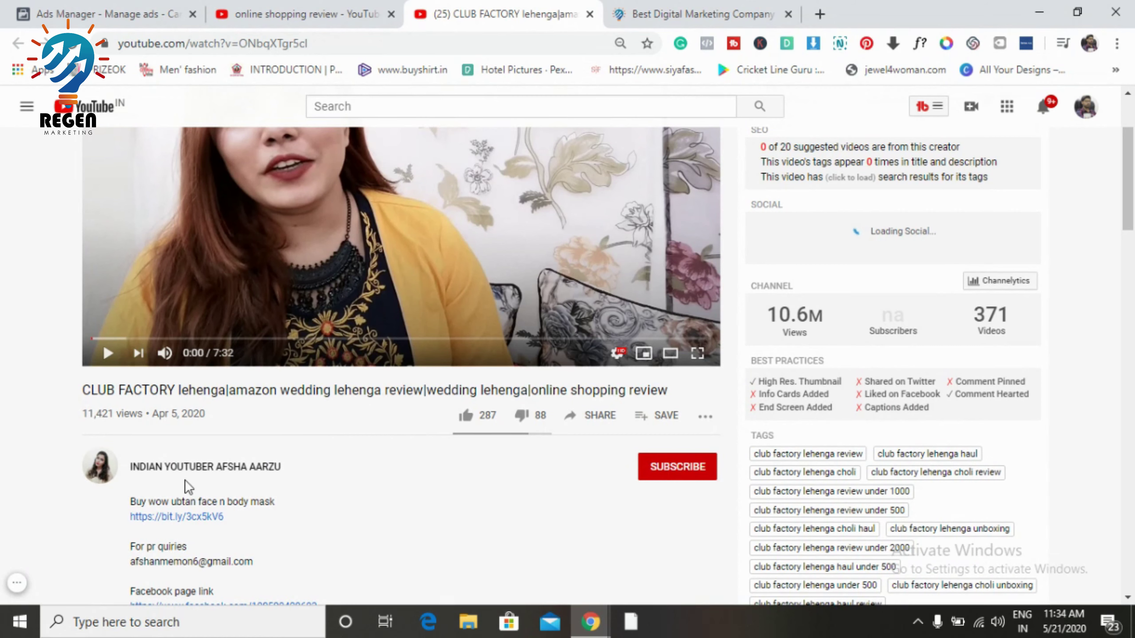
pyautogui.click(184, 476)
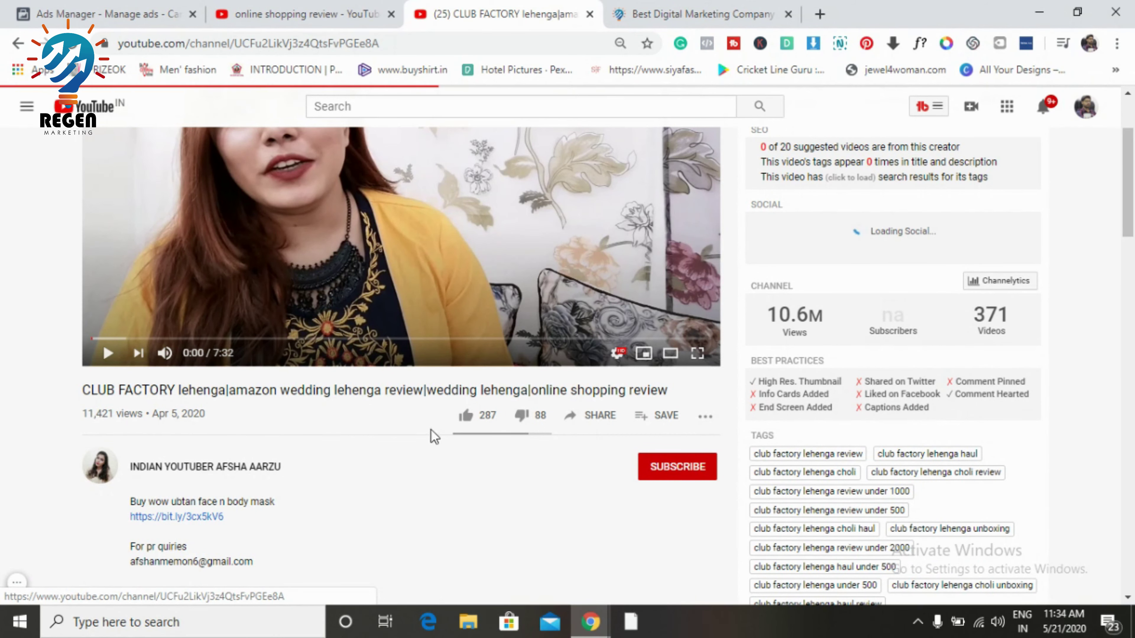